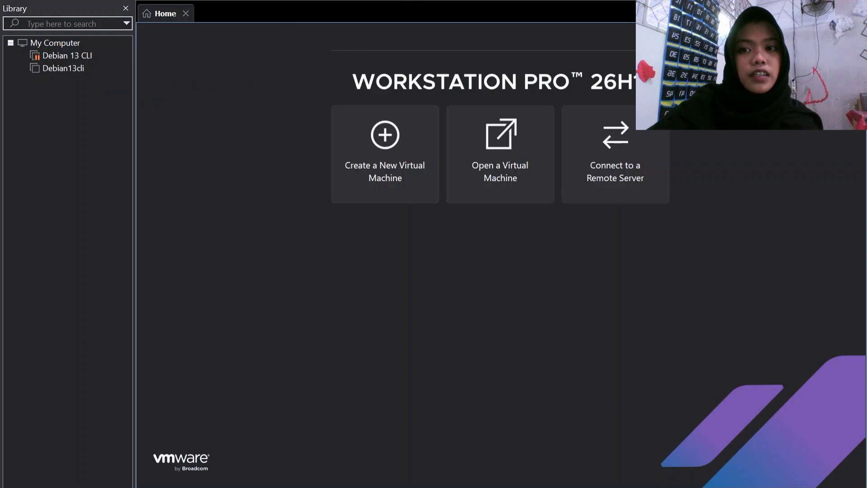
Step: Start a typical new virtual machine, installing the OS later, with Linux Debian 13.x 64-bit as guest
click(385, 147)
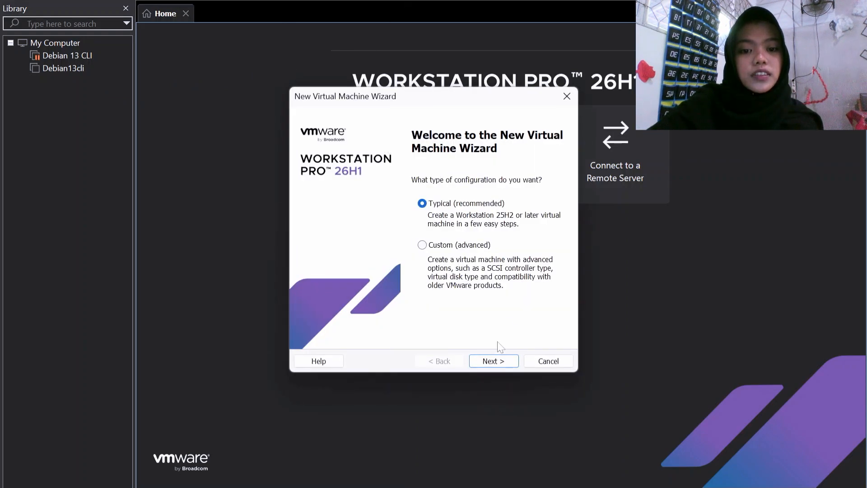
click(499, 368)
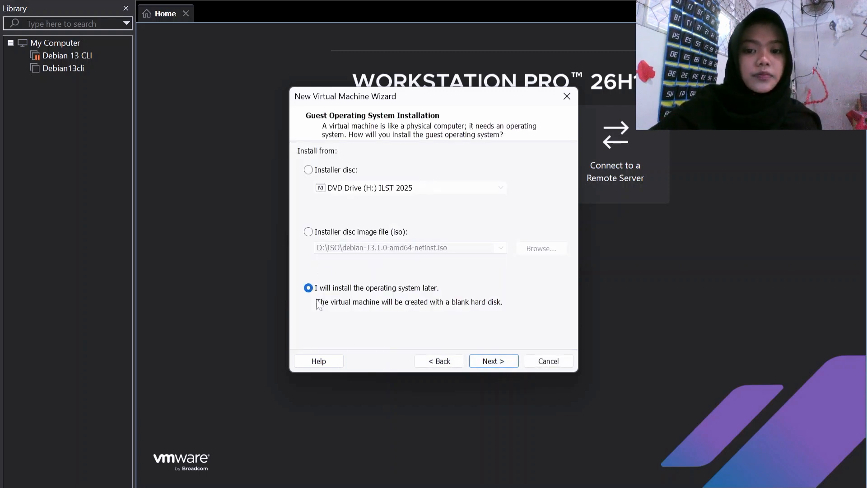
click(498, 367)
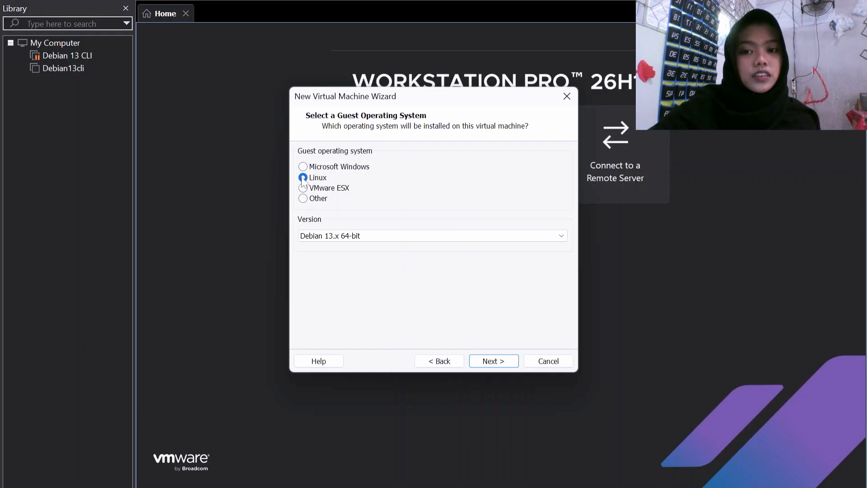
click(499, 361)
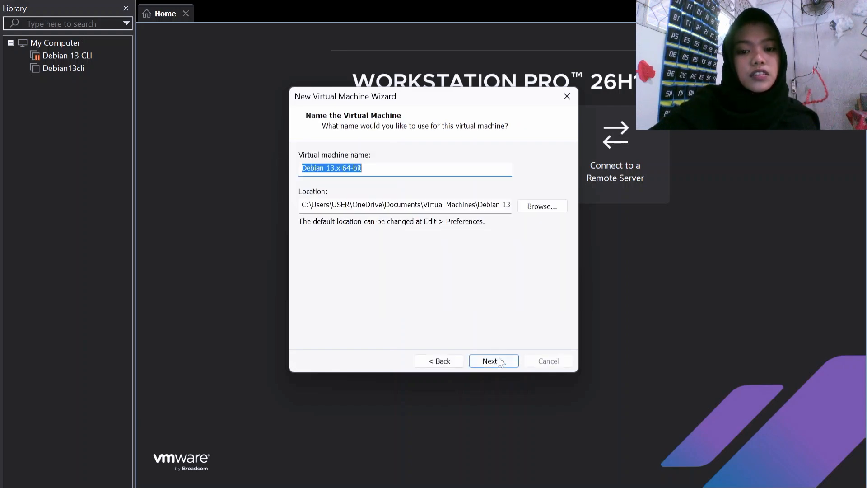
Step: Name the virtual machine Debian13 and keep the 20 GB split disk
click(372, 168)
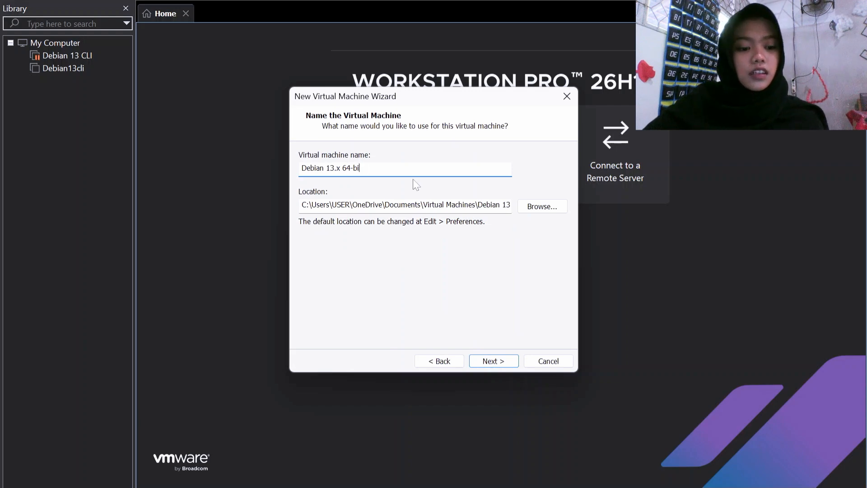
key(BackSpace)
key(BackSpace)
key(BackSpace)
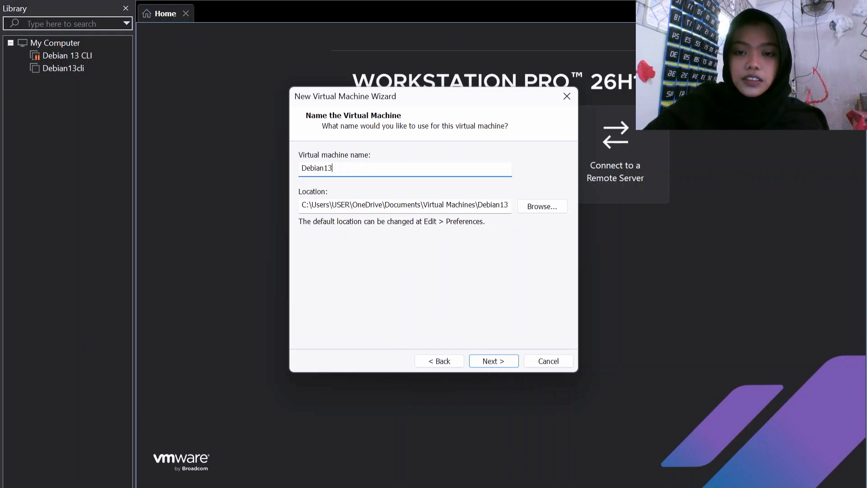
click(487, 363)
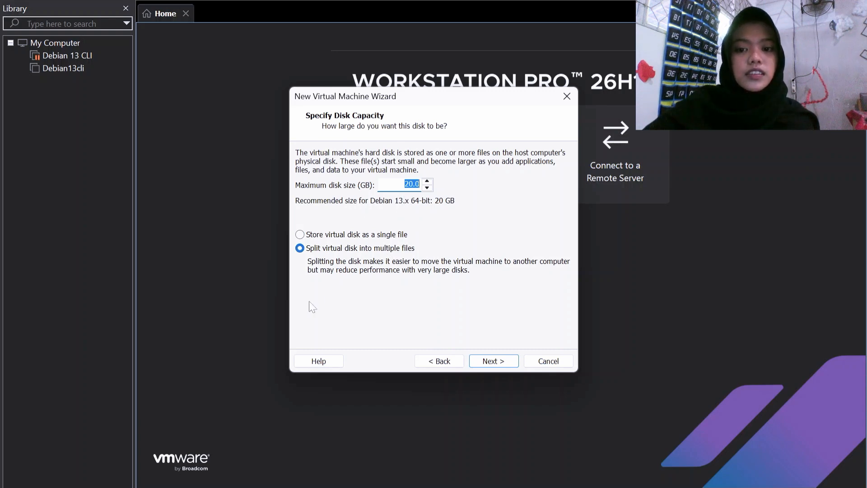
click(493, 361)
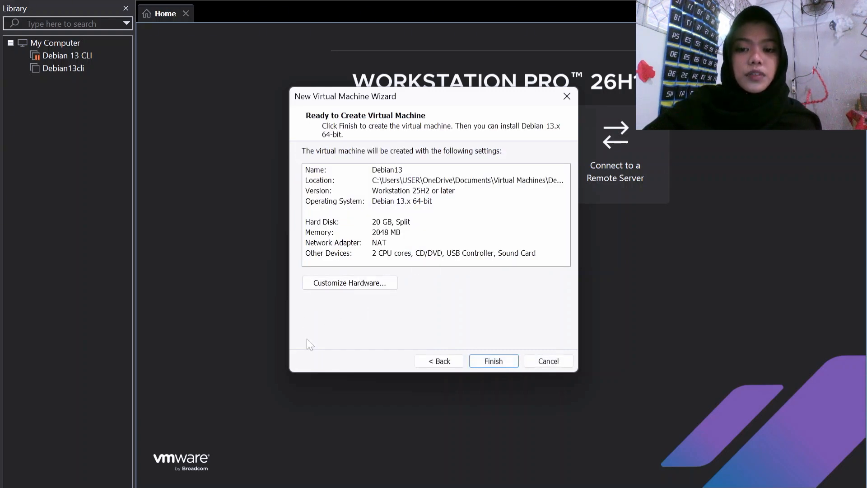
click(372, 285)
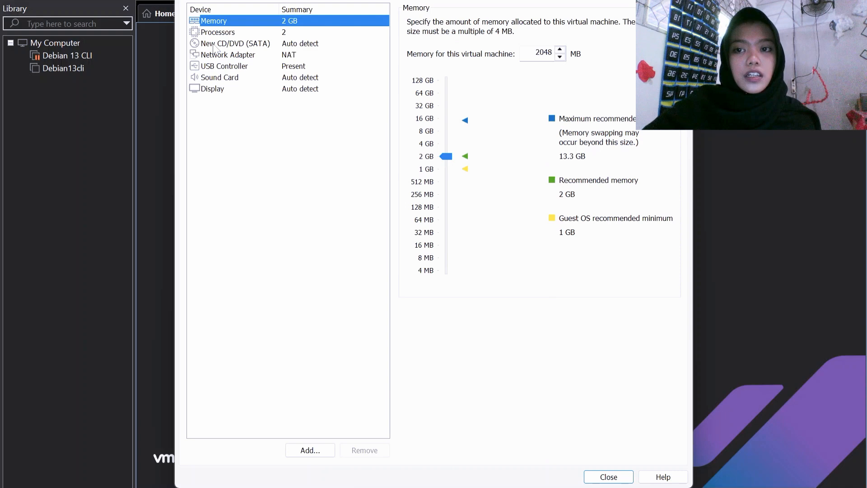
Step: Load debian-13.1.0-amd64-netinst.iso into the CD/DVD drive
click(287, 46)
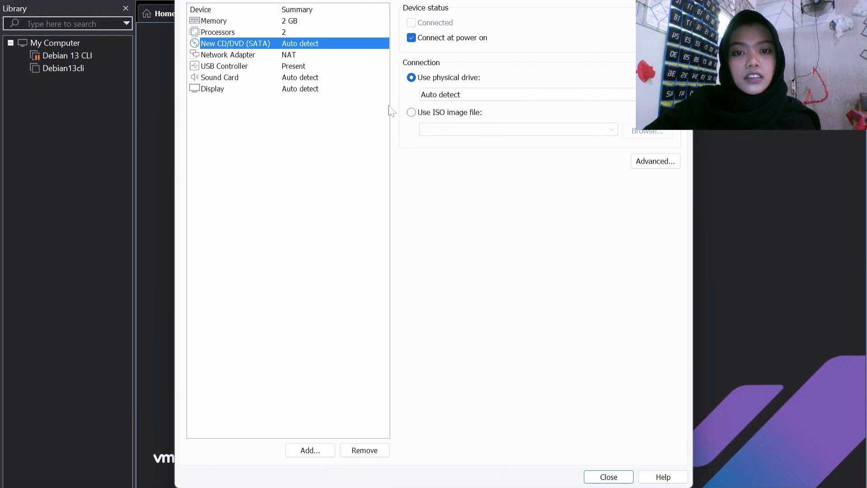
click(411, 112)
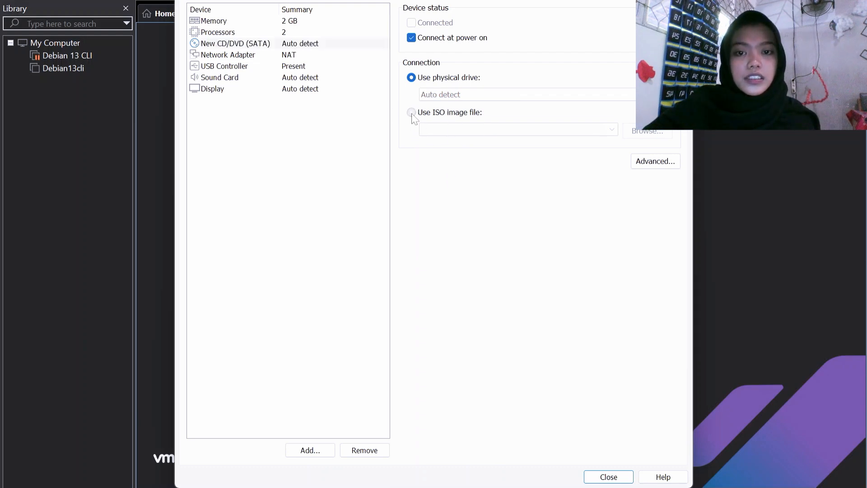
click(615, 132)
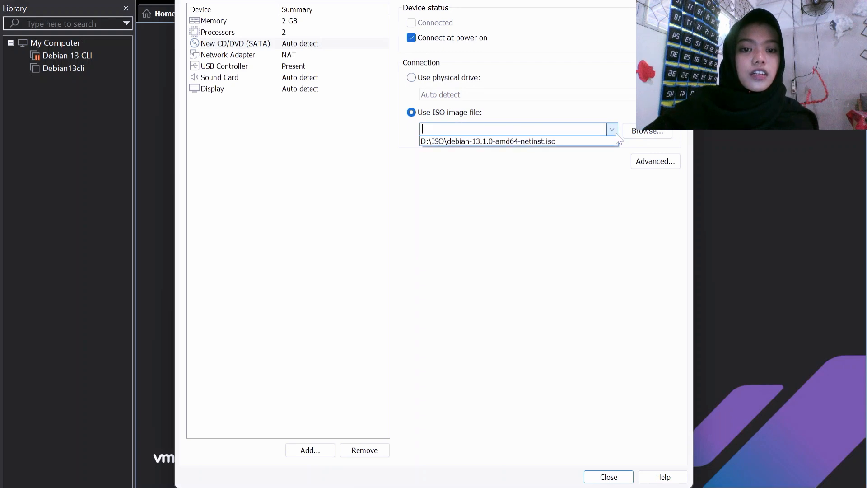
click(473, 143)
Step: Stop the NAT network adapter from connecting at power on
click(280, 54)
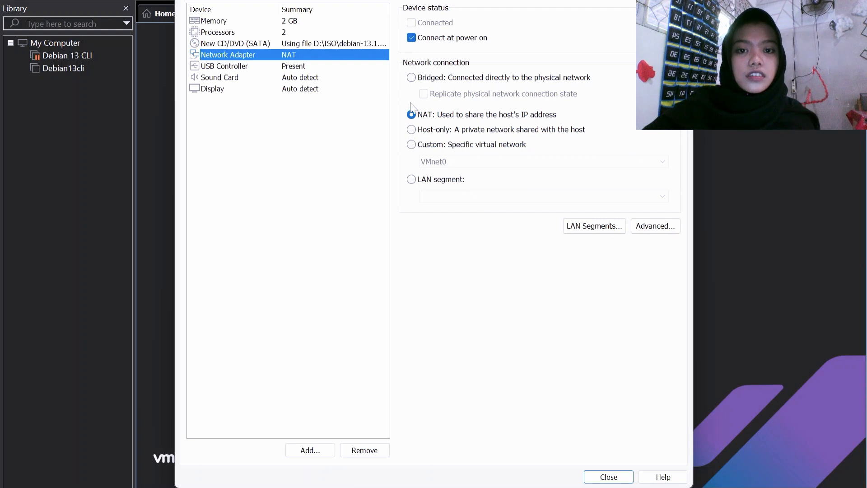
click(411, 38)
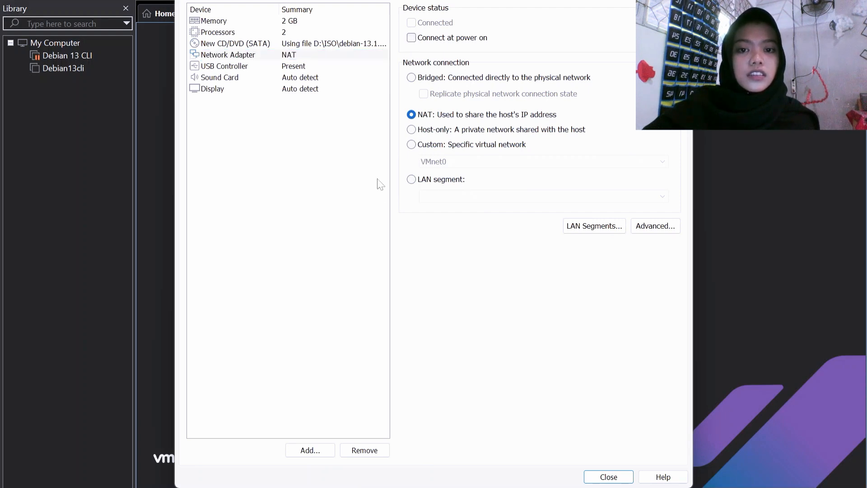
click(321, 453)
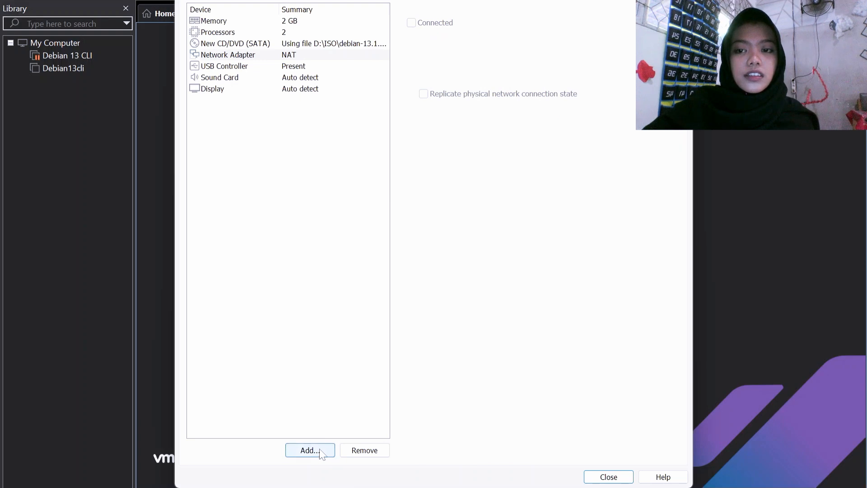
Step: Add a second network adapter on Custom VMnet1 (Host-only), not connected at power on
click(335, 190)
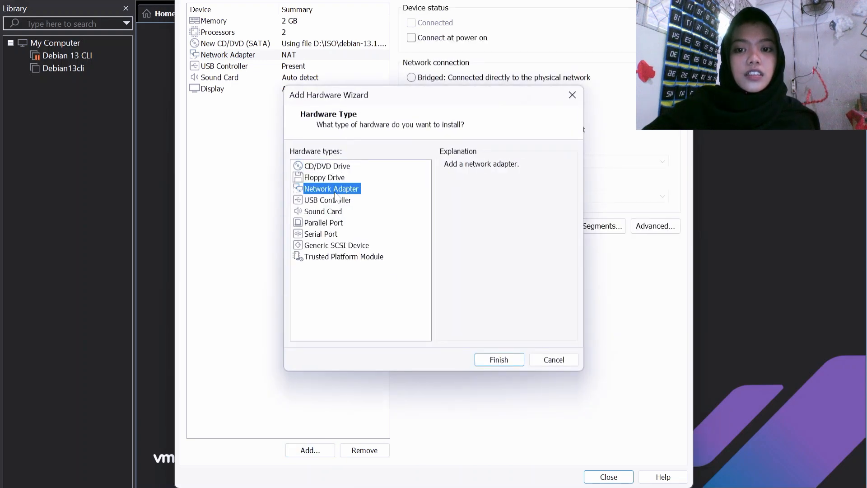
click(499, 360)
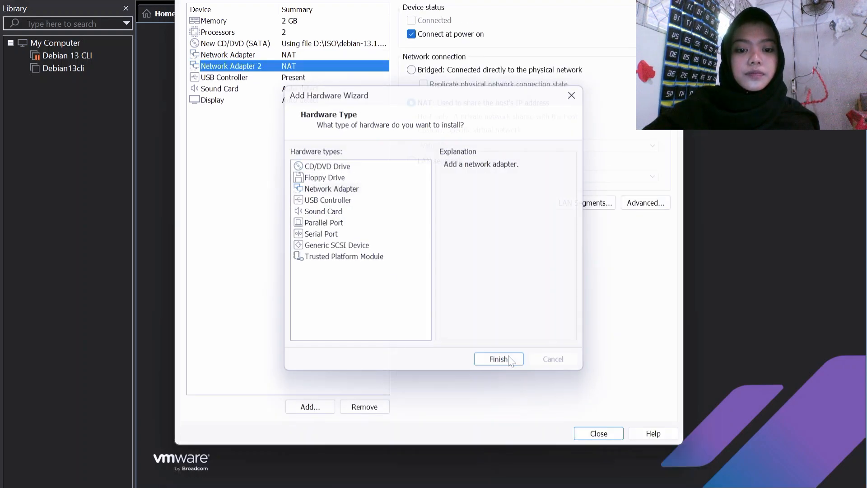
click(411, 35)
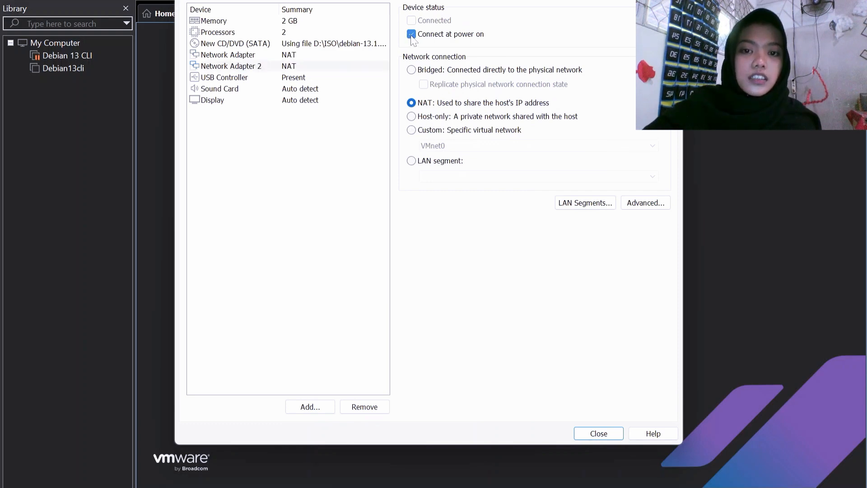
click(411, 131)
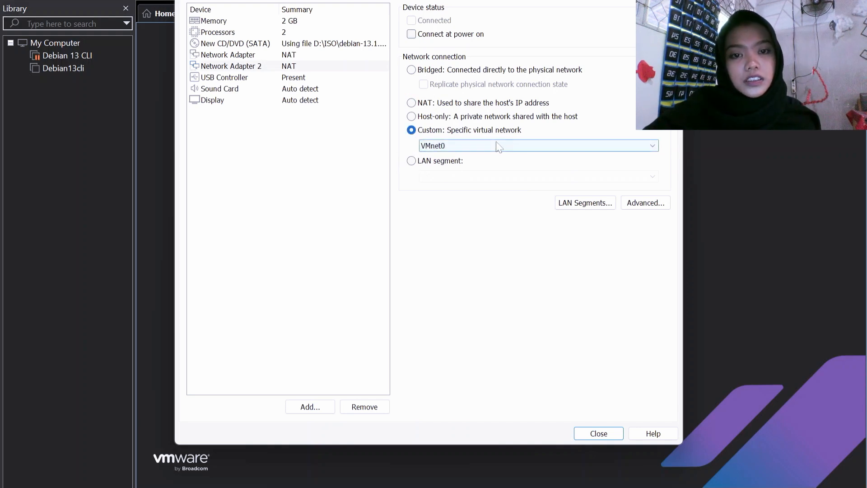
click(531, 145)
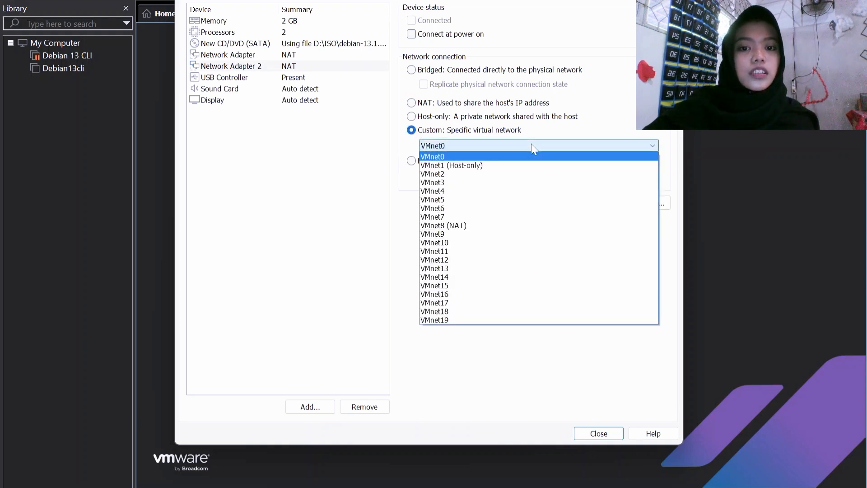
click(521, 166)
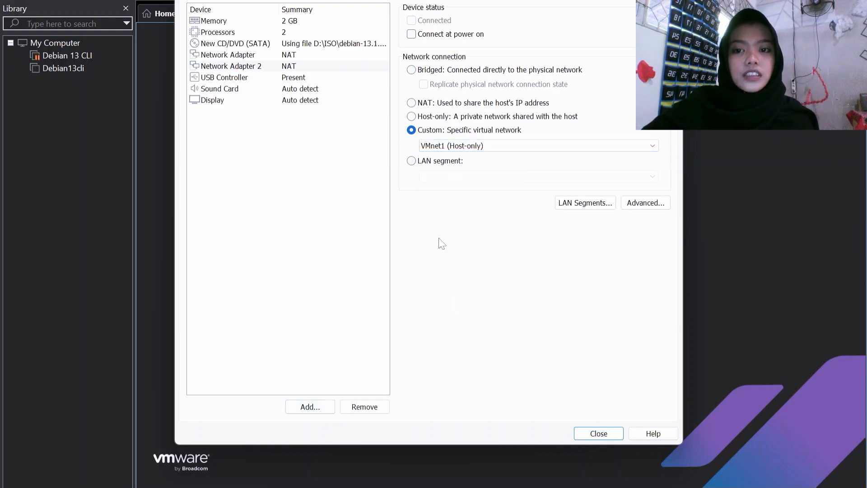
click(599, 434)
Step: Finish creating the Debian13 virtual machine and power it on
click(494, 361)
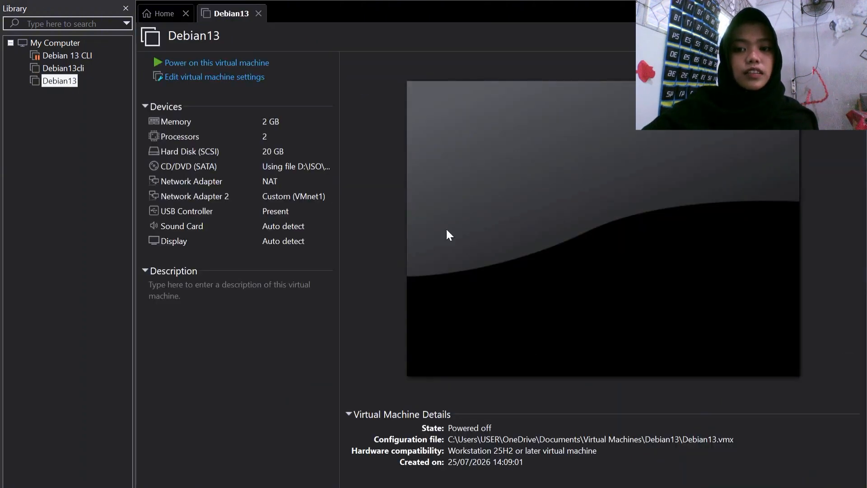
click(236, 63)
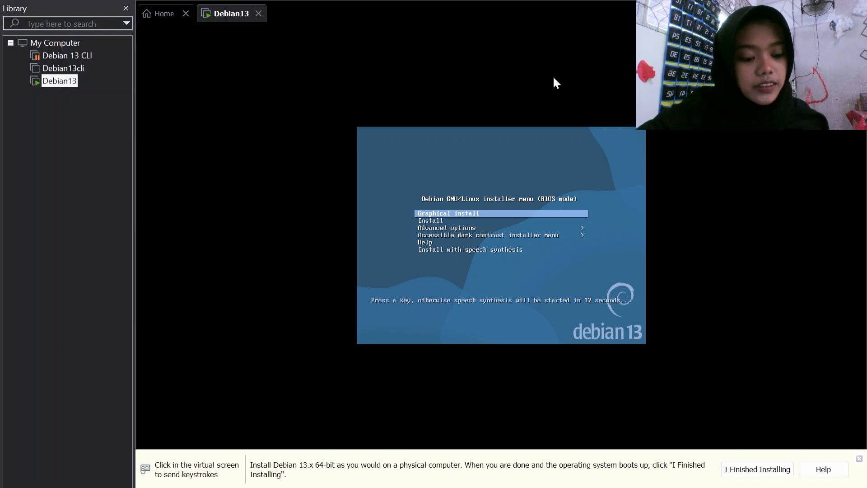
Step: Start the text-mode Install entry from the Debian boot menu
click(550, 150)
key(Down)
key(Down)
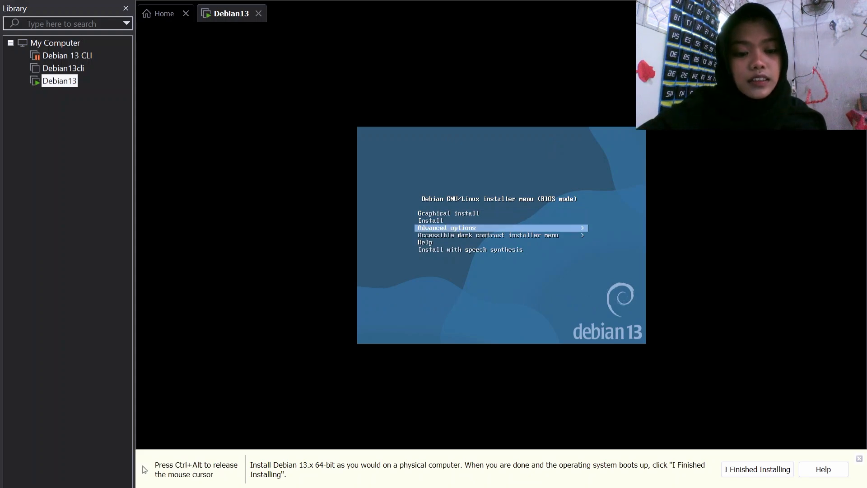
key(Up)
key(Return)
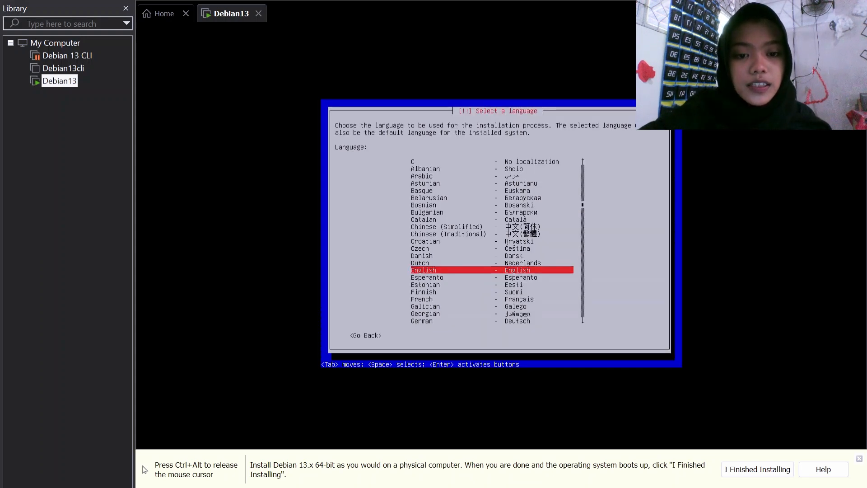
Step: Choose Indonesian as the installer language
key(Down)
key(Down)
key(Down)
key(Down)
key(Down)
key(Down)
key(Down)
key(Down)
key(Down)
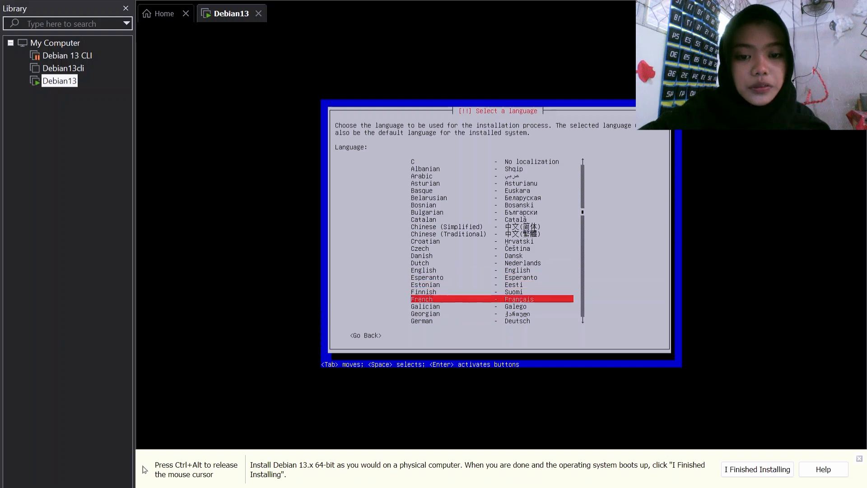
key(Down)
key(Down)
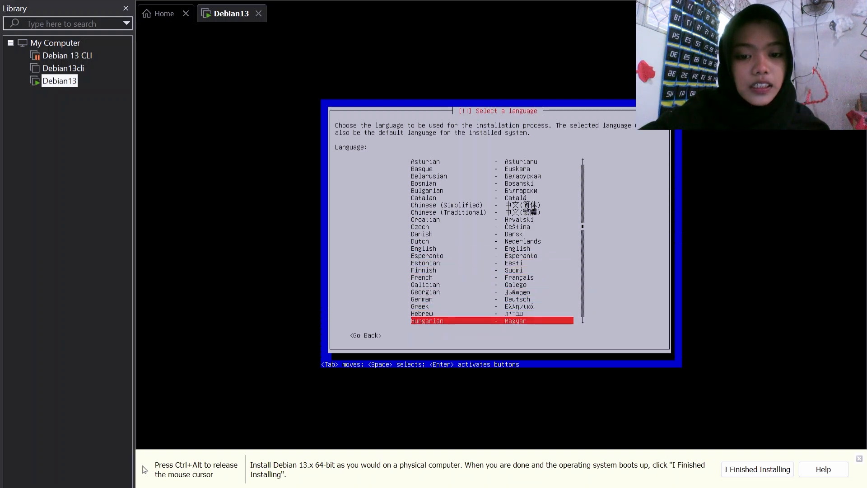
key(Down)
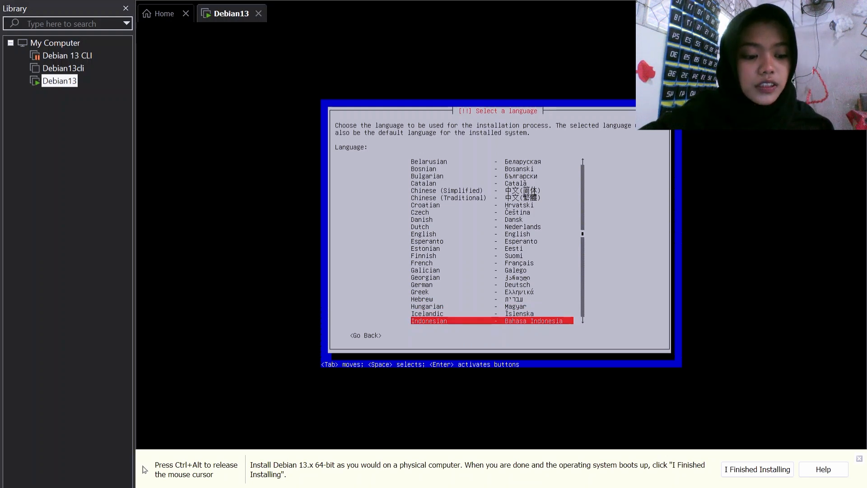
key(Return)
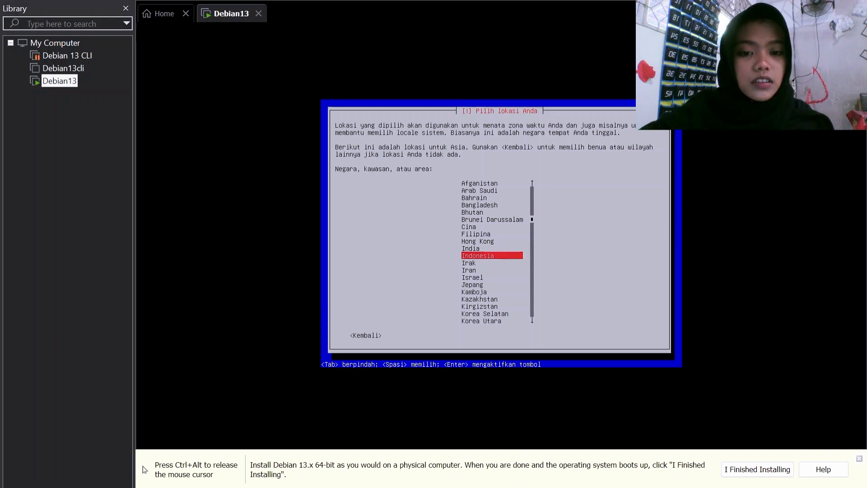
Step: Accept Indonesia as location and Inggris Amerika keyboard, then pick ens34 as primary interface
key(Return)
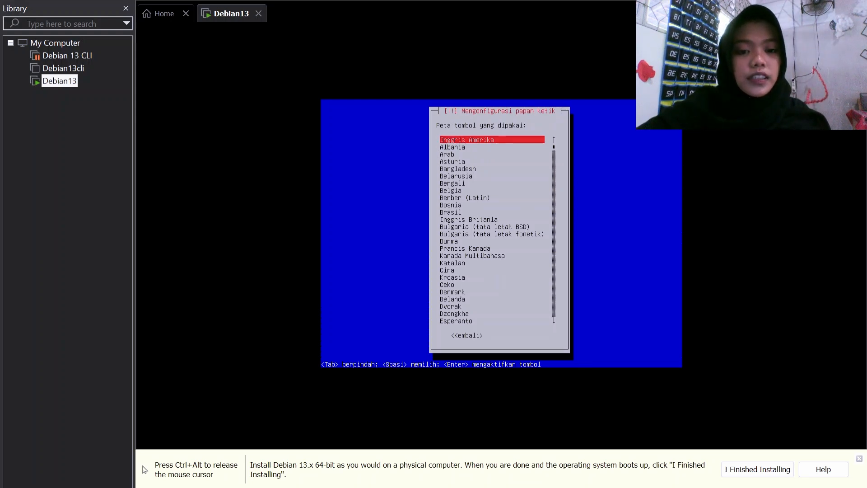
key(Return)
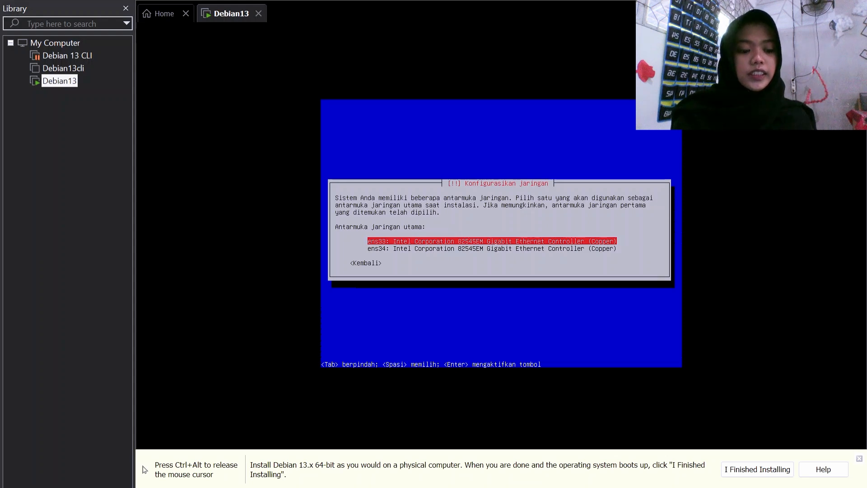
key(Down)
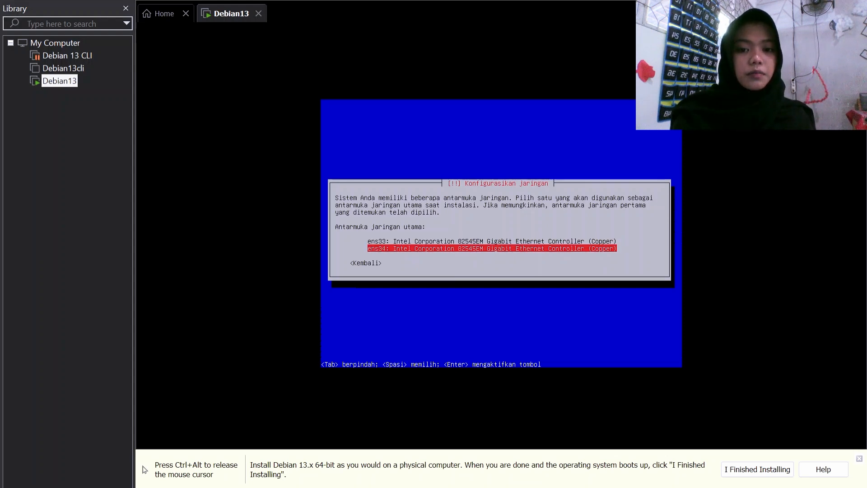
key(Return)
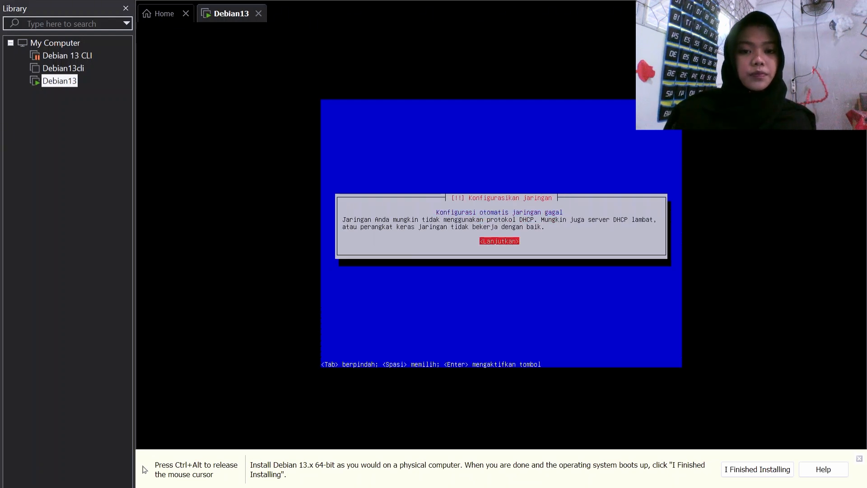
Step: Skip network configuration for now and keep debian as the hostname
key(Return)
key(Down)
key(Down)
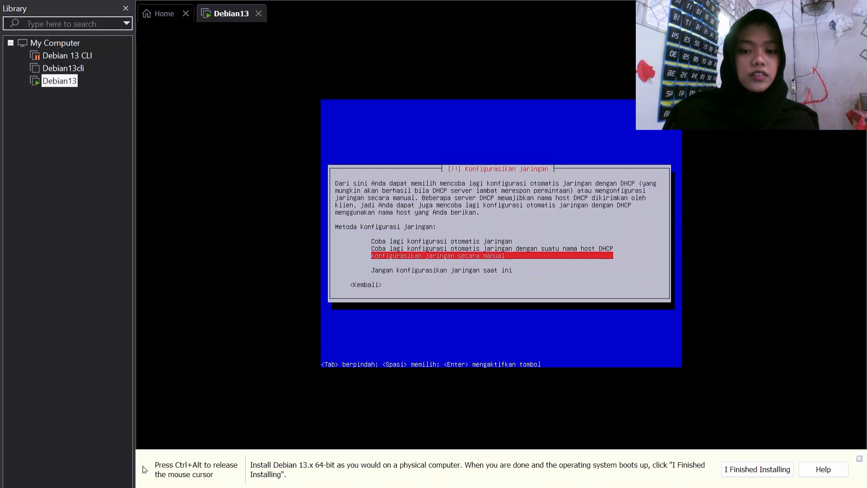
key(Down)
key(Down)
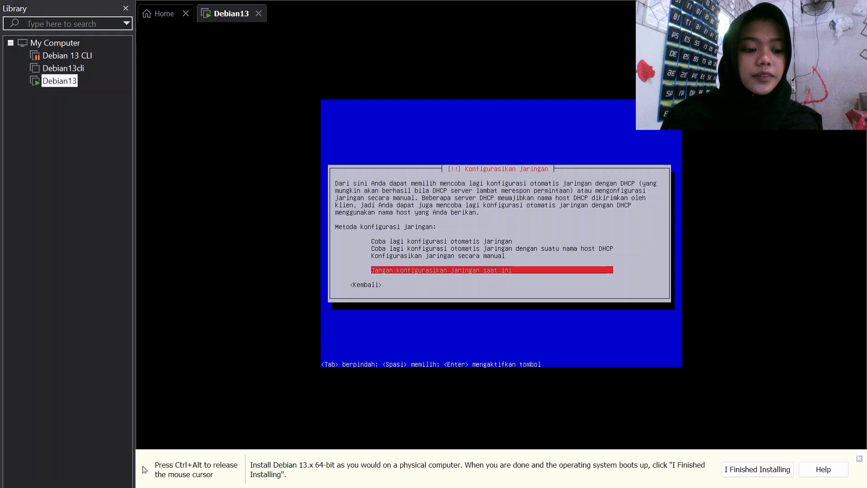
key(Return)
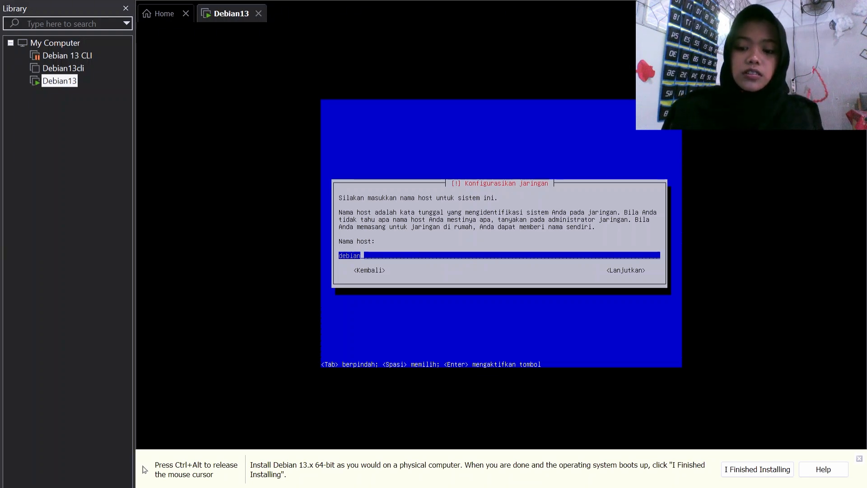
text(13)
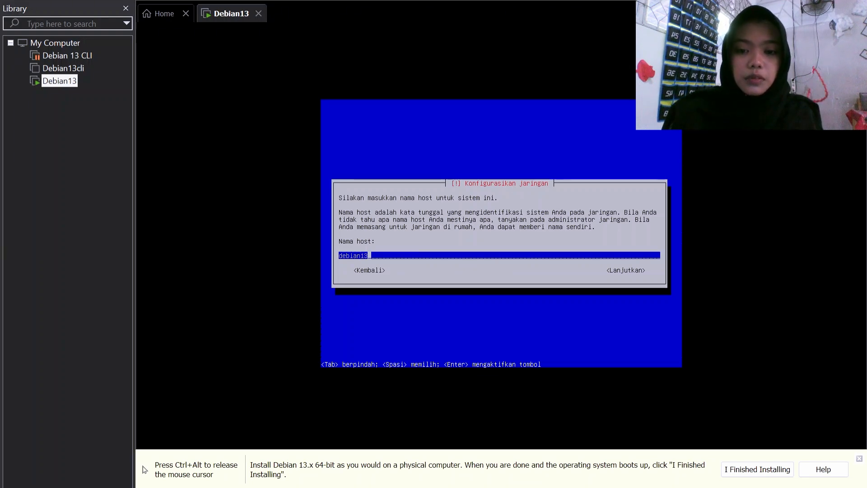
key(BackSpace)
key(BackSpace)
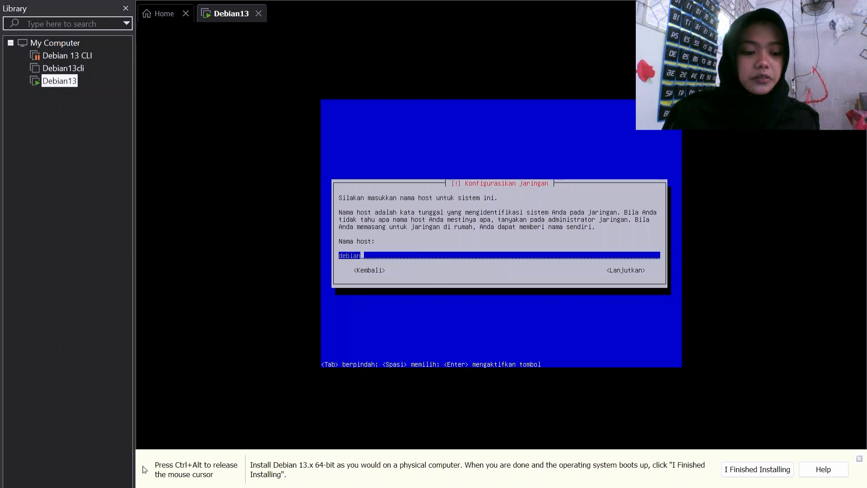
key(Return)
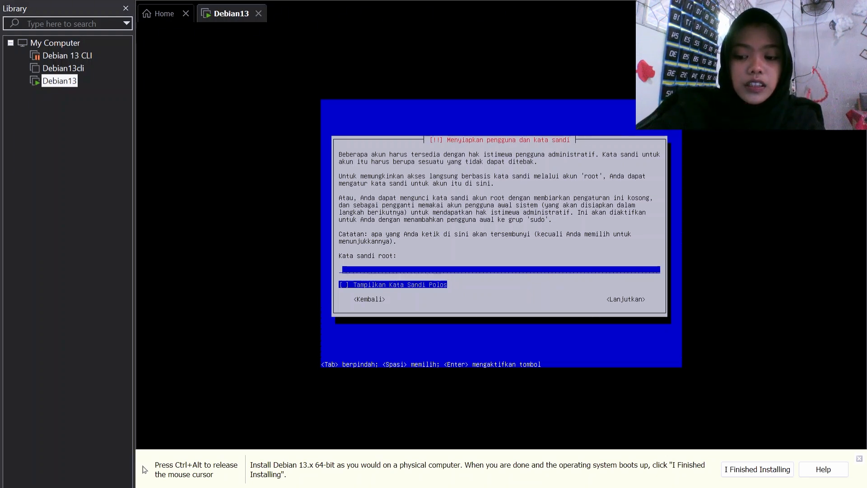
Step: Set and confirm the root password
text(*)
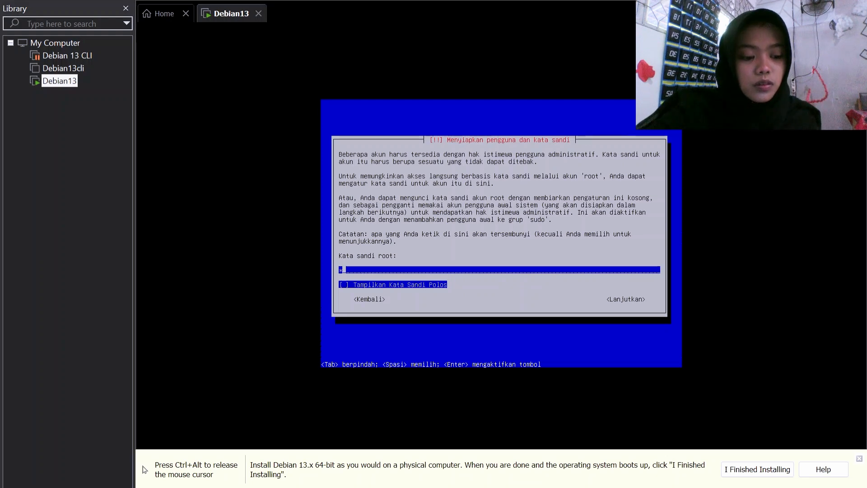
key(Return)
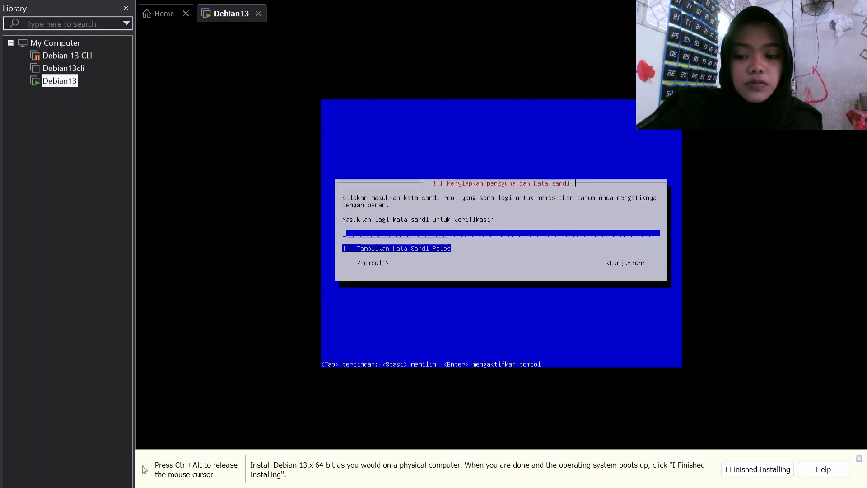
text(*)
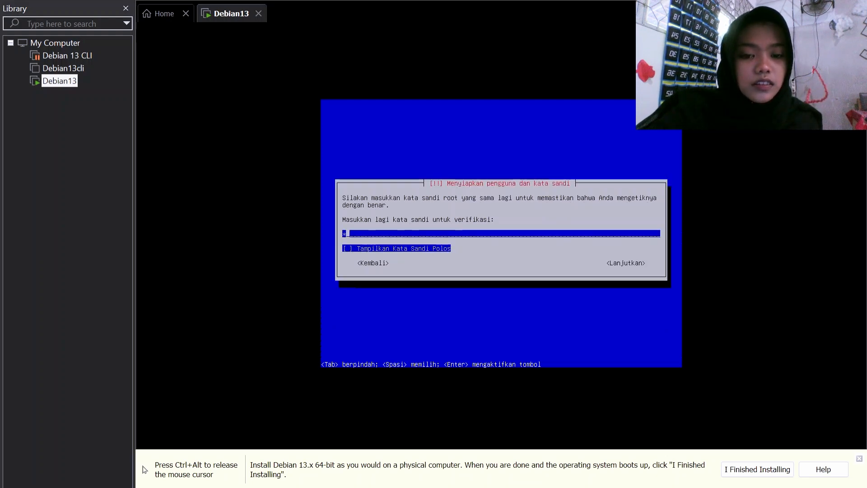
key(Return)
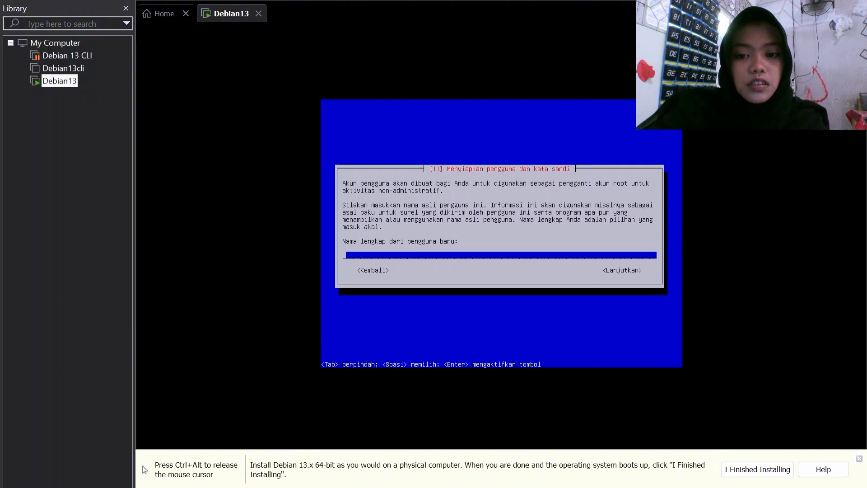
Step: Enter the new user's full name, then set and confirm their password
text(nike)
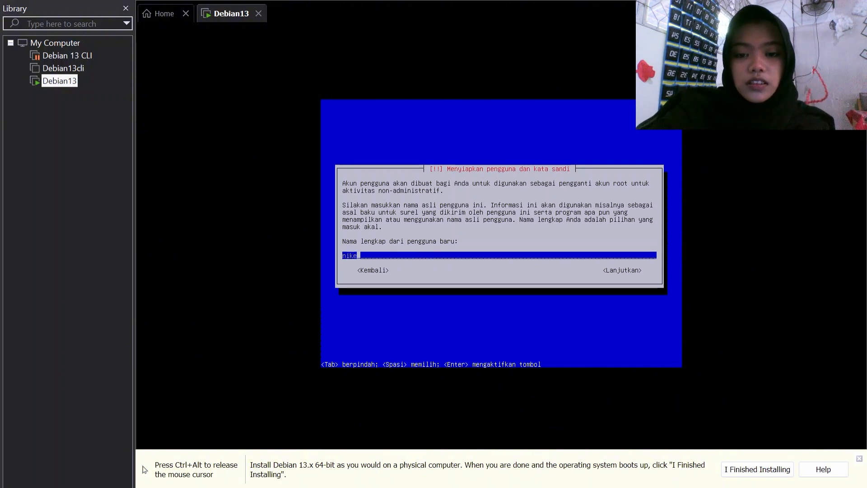
text(alfan)
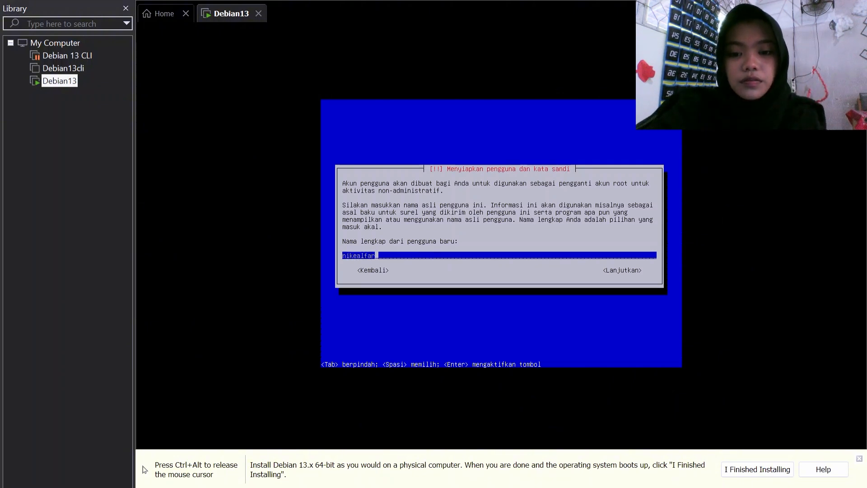
key(BackSpace)
text(riza)
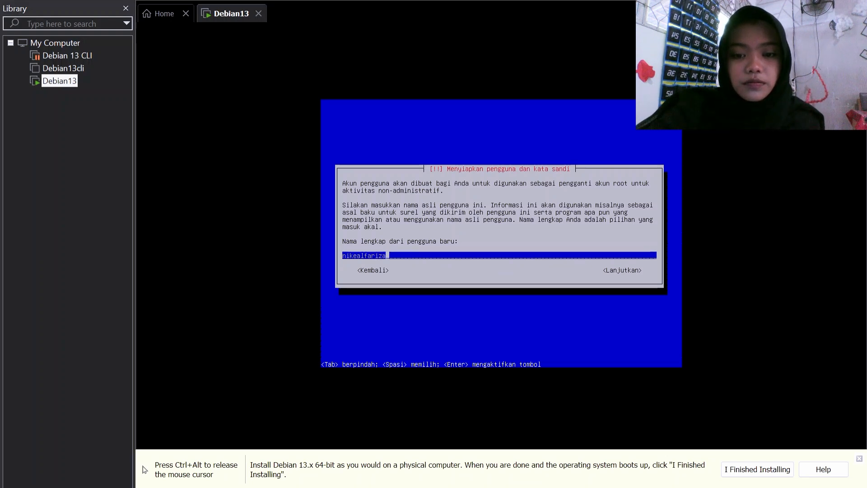
key(Return)
key(Return)
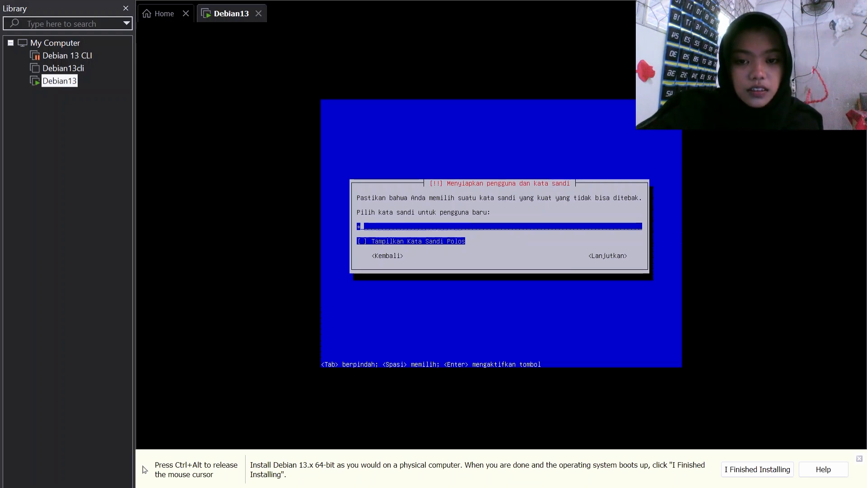
key(Return)
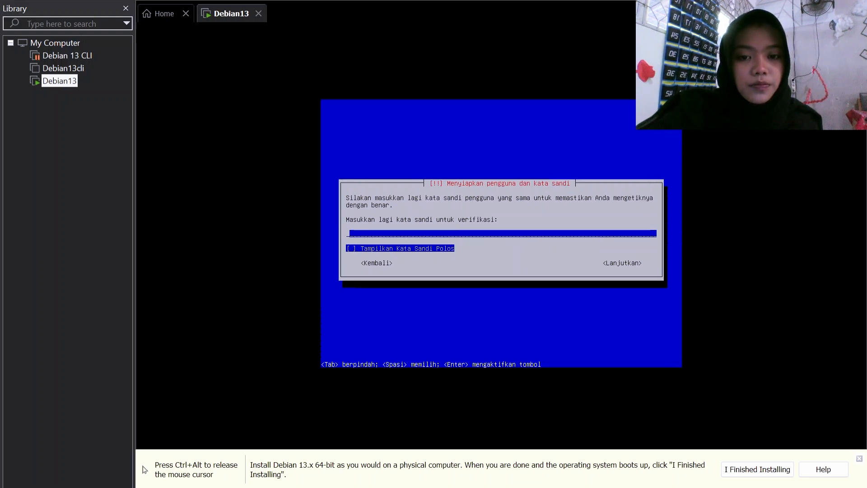
key(Return)
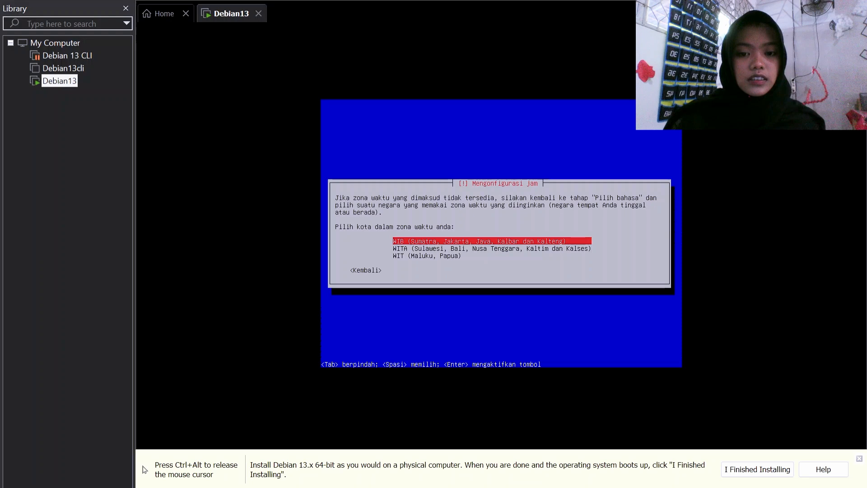
Step: Set the time zone to WITA and choose guided partitioning of the whole disk
key(Down)
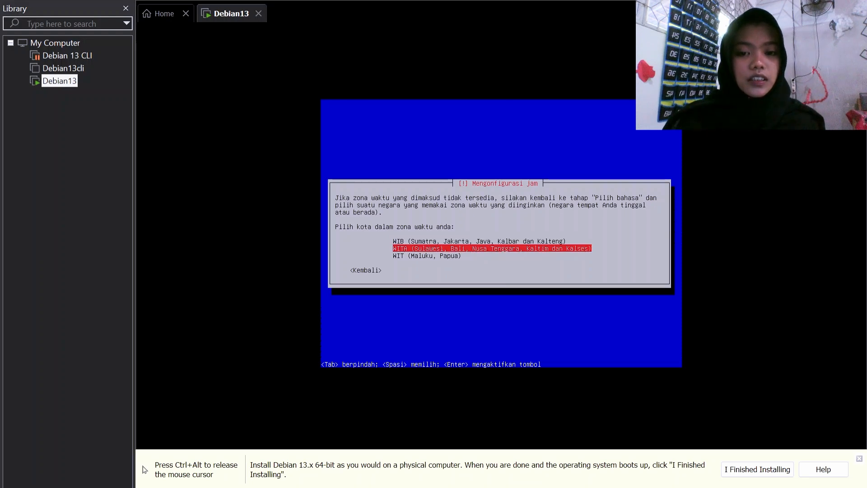
key(Return)
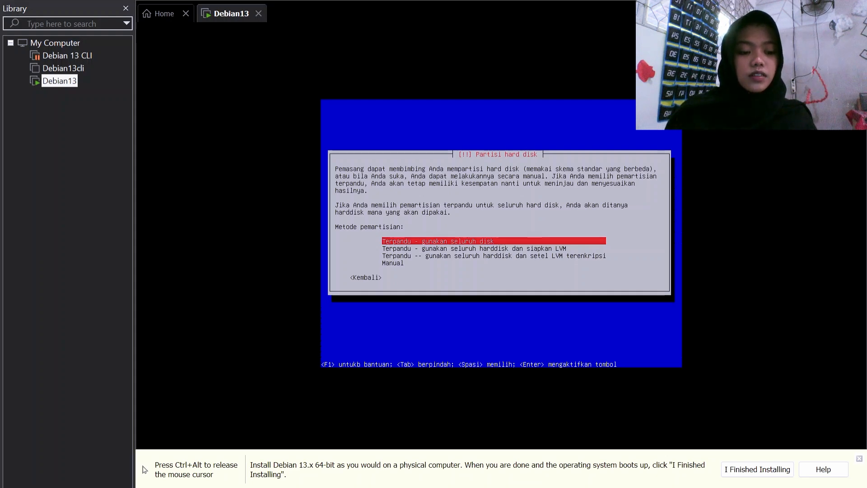
key(Return)
key(Return)
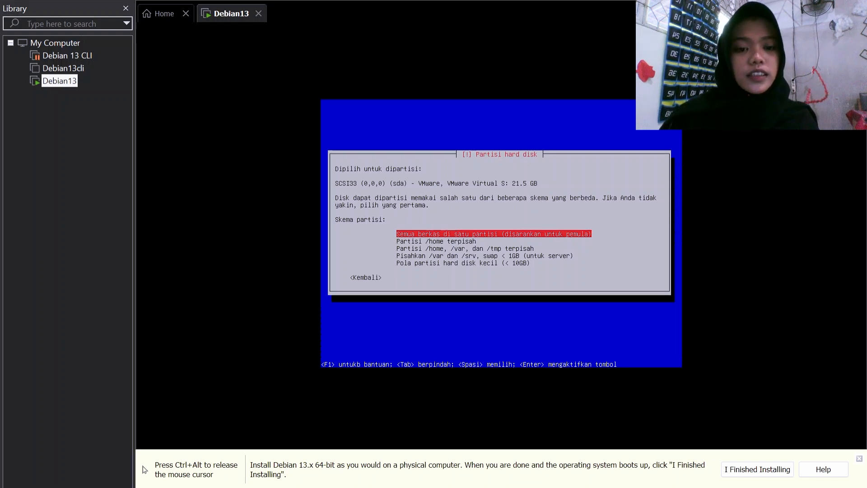
Step: Keep all files in one partition and confirm writing the partitions to disk
key(Return)
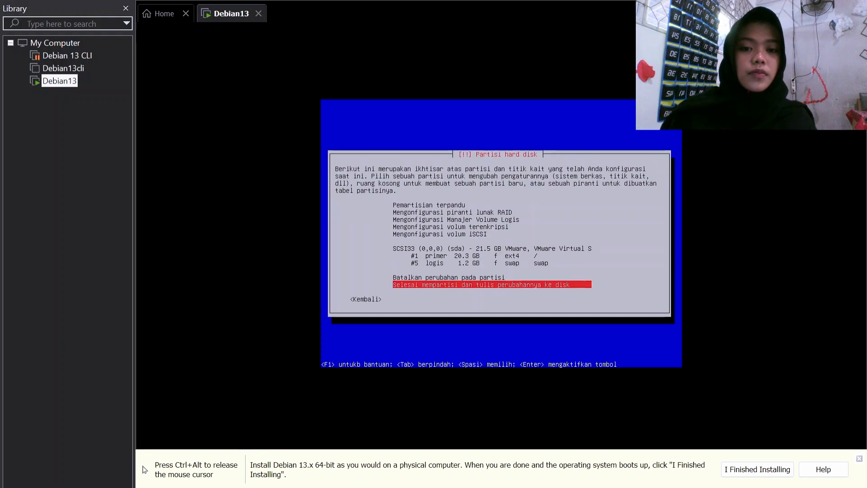
key(Return)
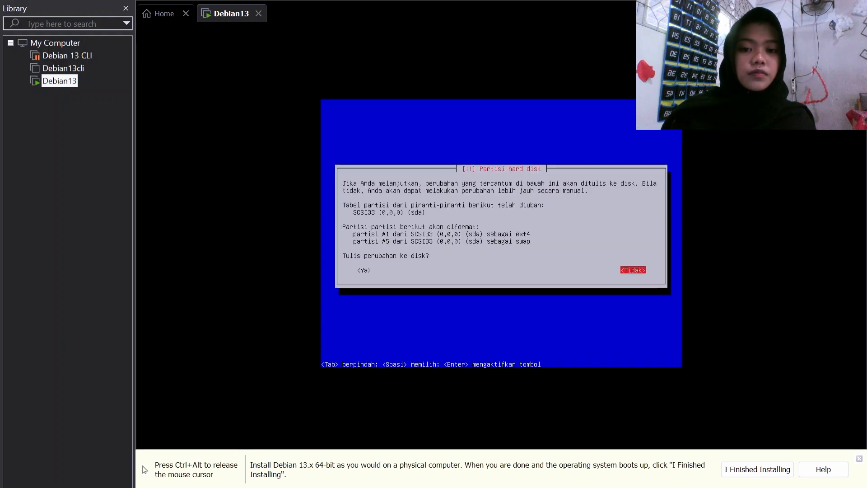
key(Tab)
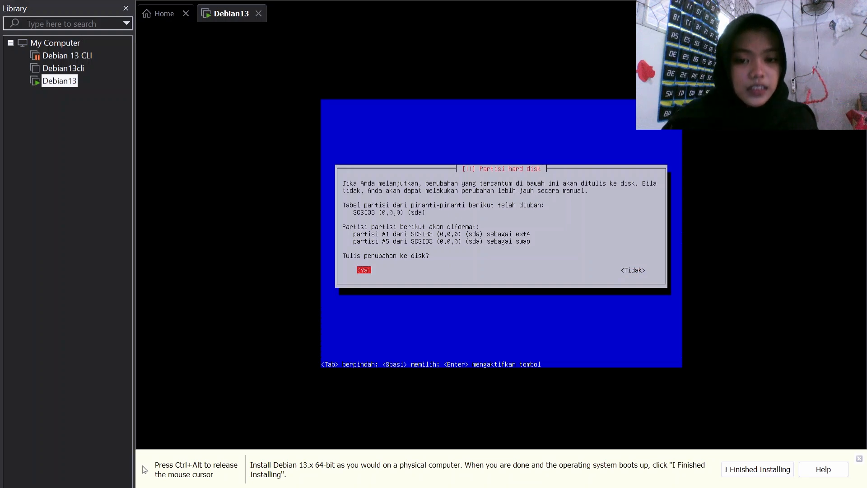
key(Return)
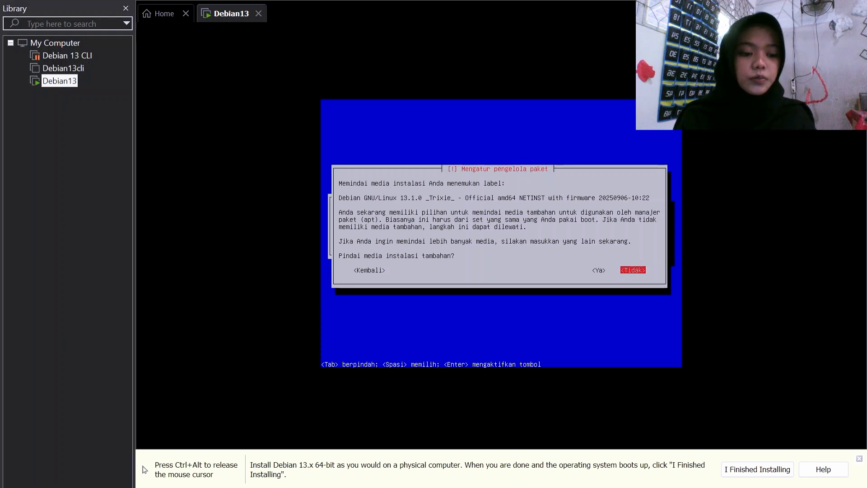
Step: Skip extra media, continue without a mirror, decline the survey, install standard system utilities
key(Return)
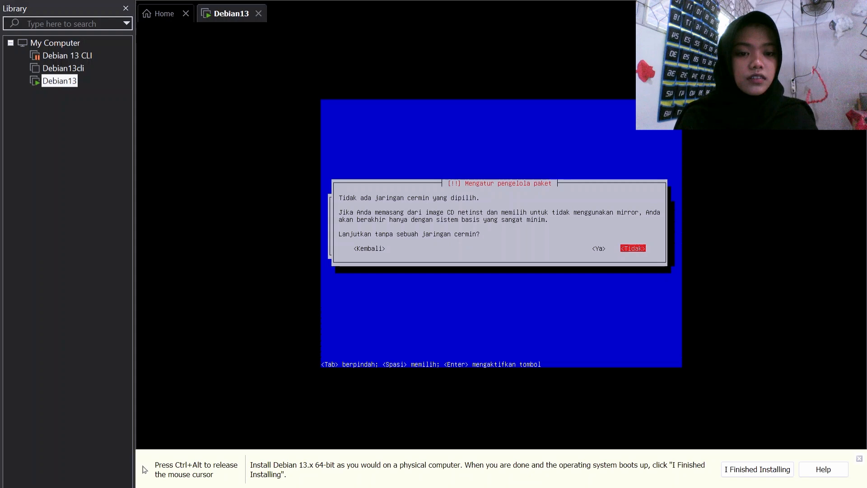
key(Left)
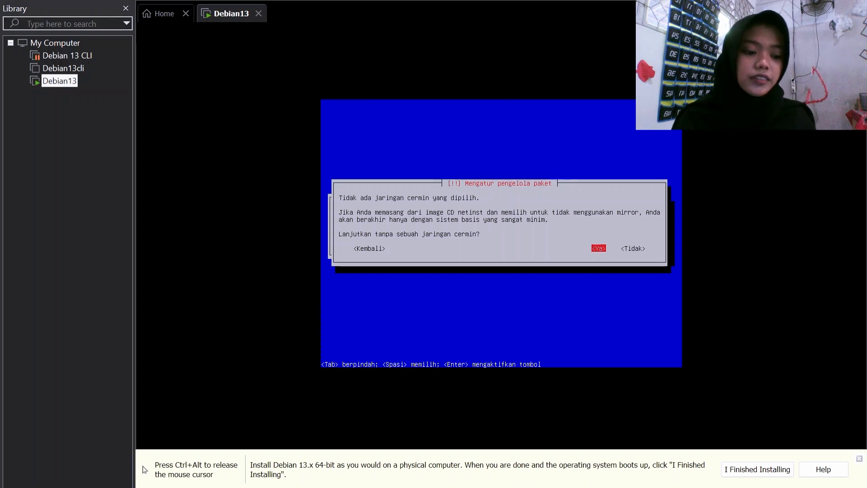
key(Return)
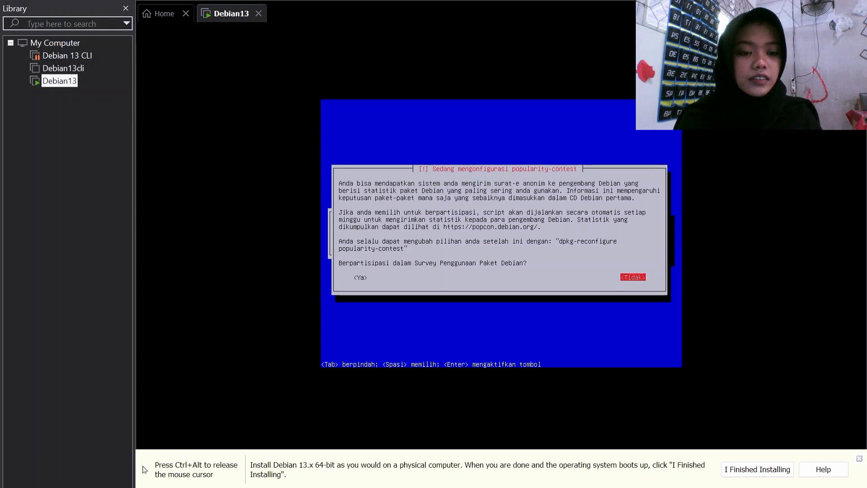
key(Return)
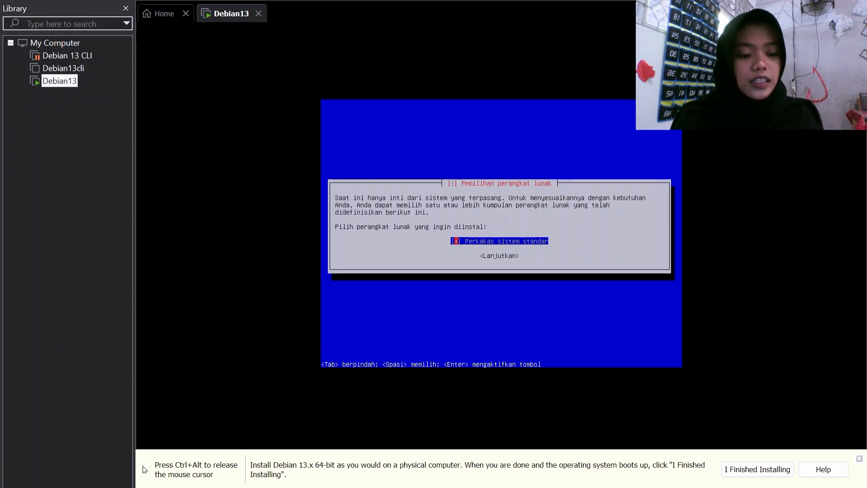
key(Return)
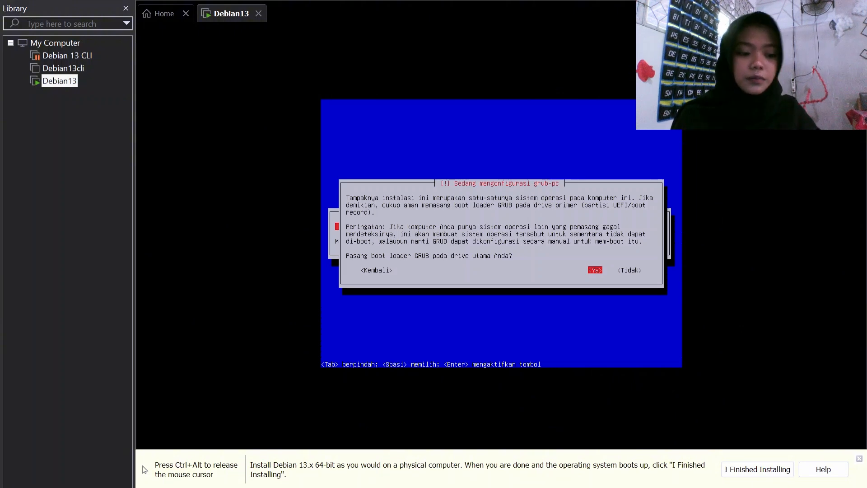
Step: Install the GRUB boot loader to /dev/sda and confirm the finished installation to reboot
key(Return)
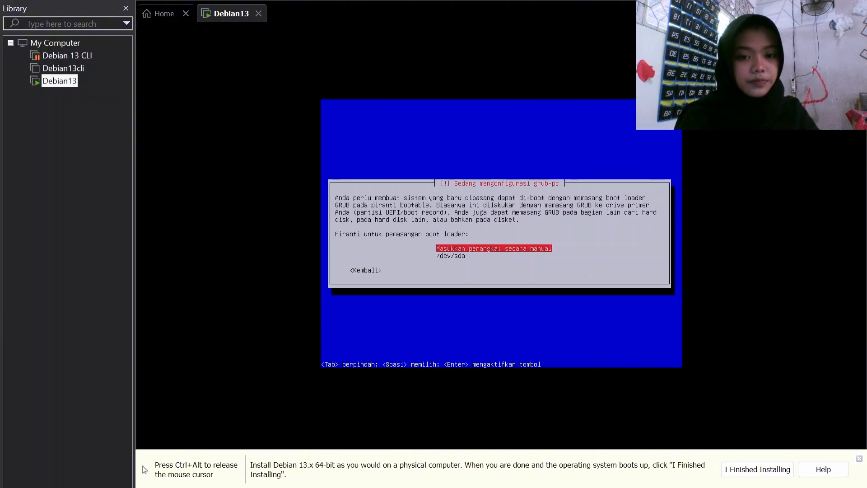
key(Down)
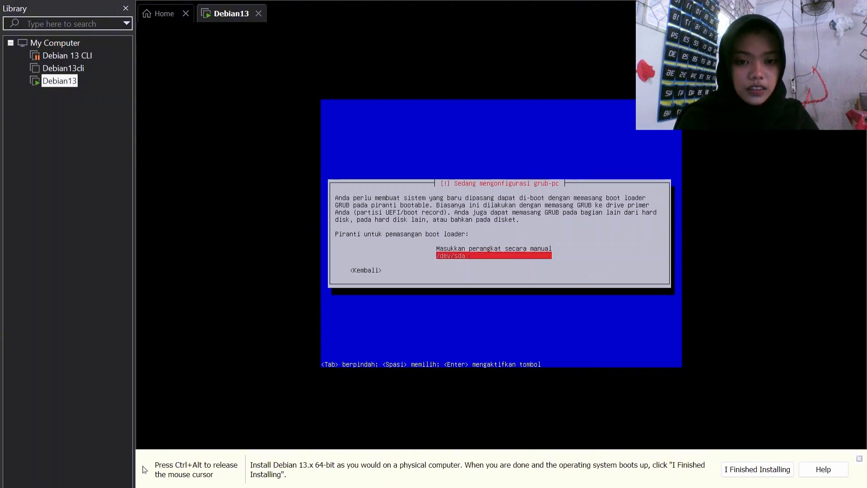
key(Return)
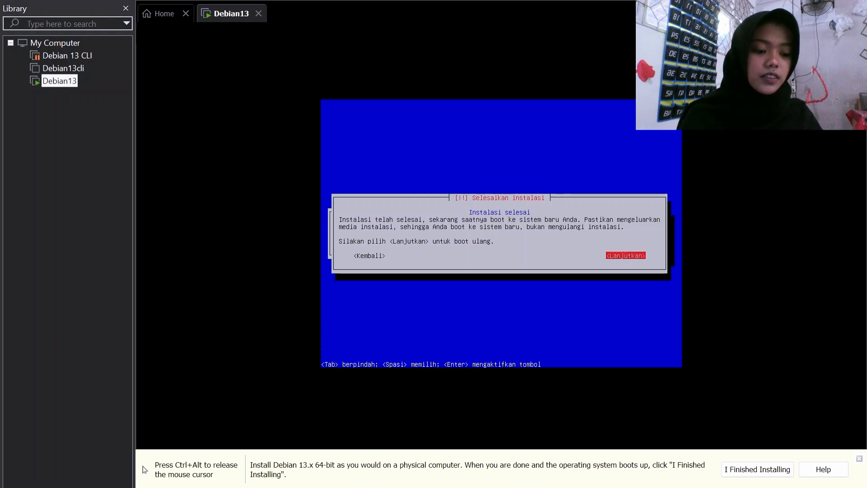
key(Return)
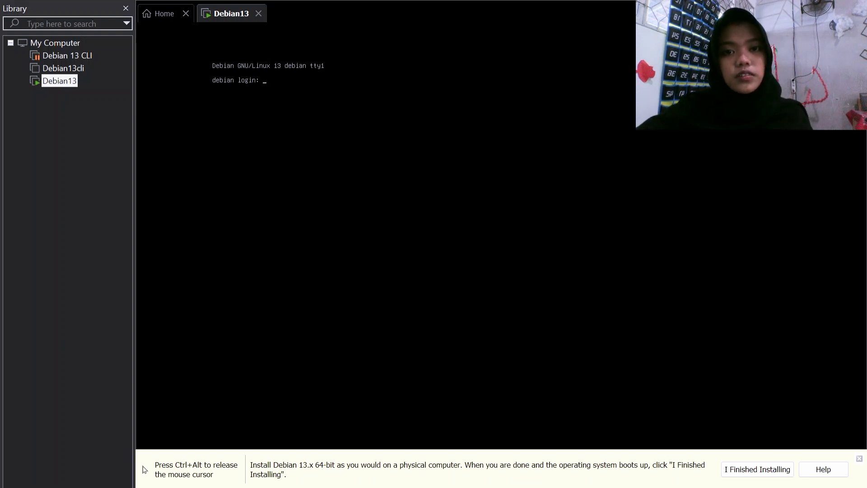
Step: Release the mouse from the VM and turn on the host's Wi-Fi from Windows quick settings
key(ctrl+alt)
click(224, 20)
key(ctrl+alt)
click(225, 23)
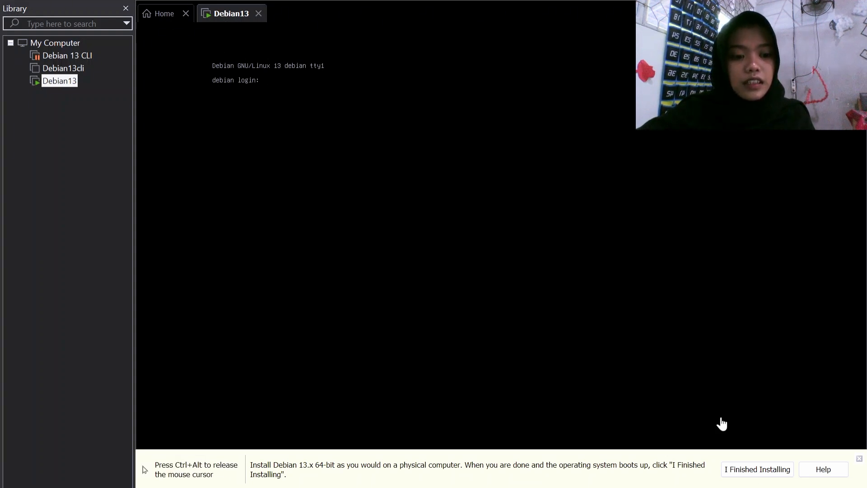
key(ctrl+alt)
click(760, 484)
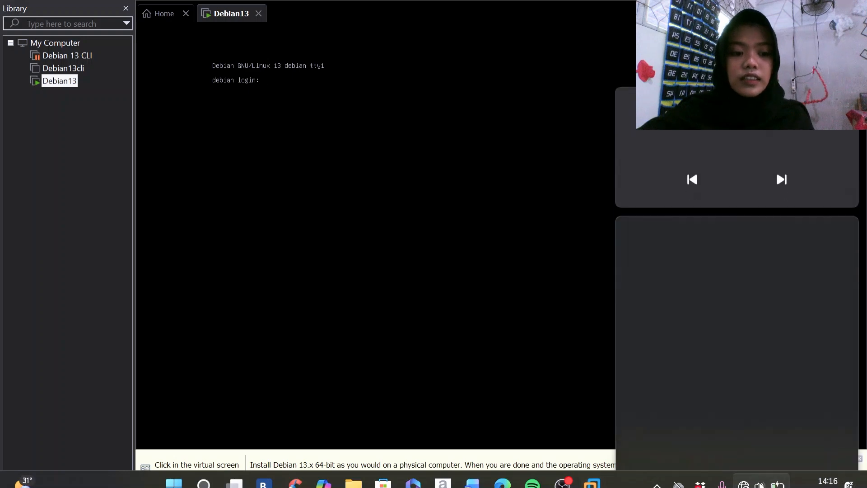
click(660, 235)
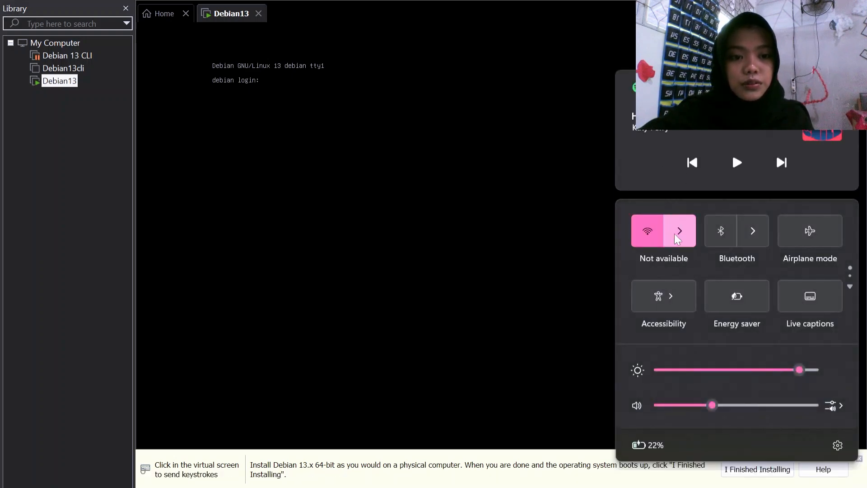
click(677, 234)
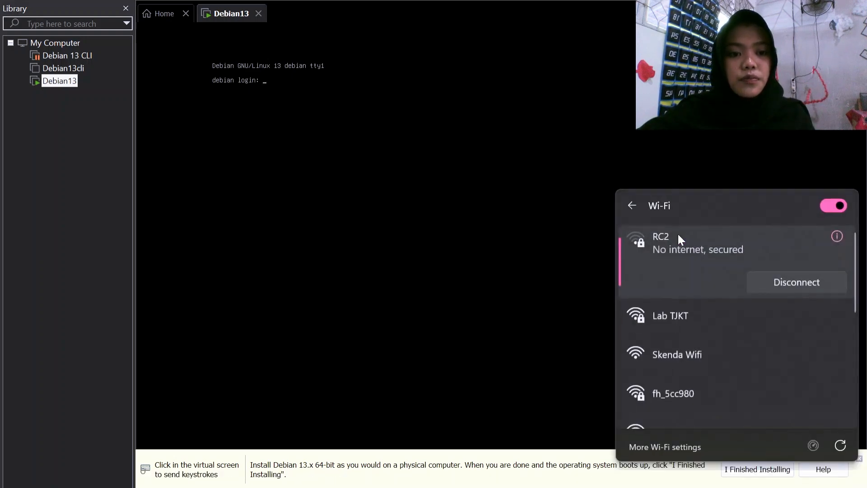
click(561, 181)
key(ctrl+alt)
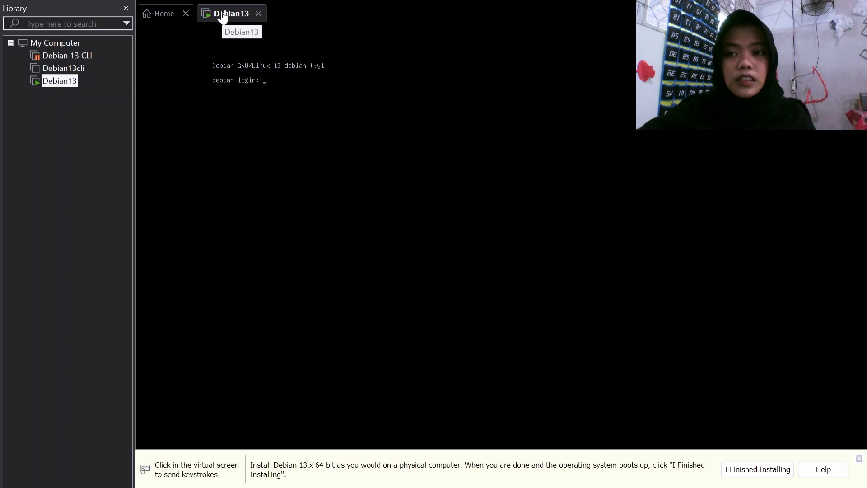
Step: In Debian13 Settings, tick Connected and Connect at power on for both NAT and VMnet1 adapters
right_click(221, 11)
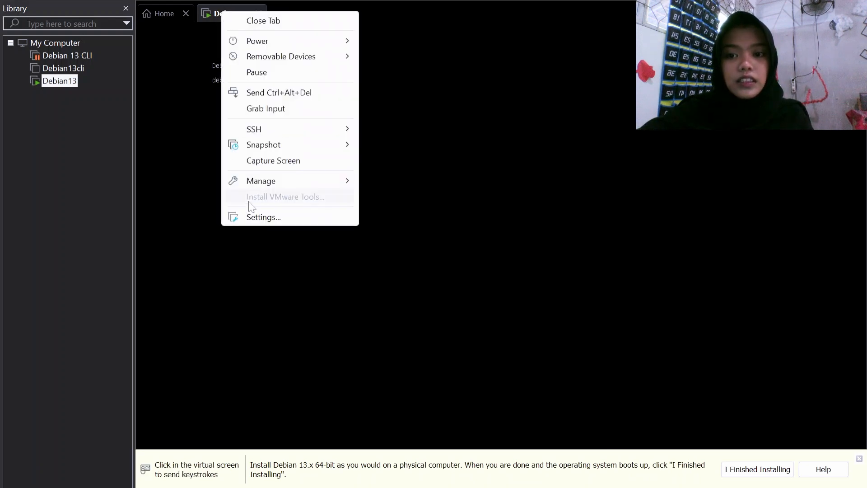
click(256, 219)
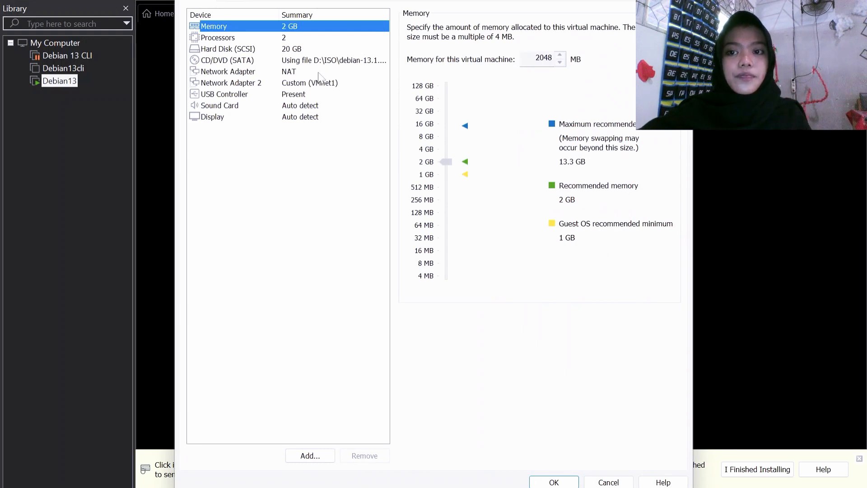
click(319, 73)
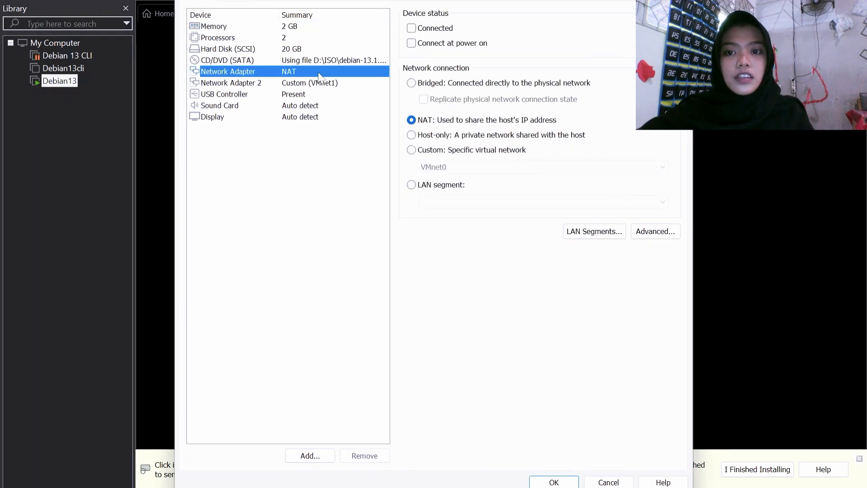
click(411, 29)
click(410, 42)
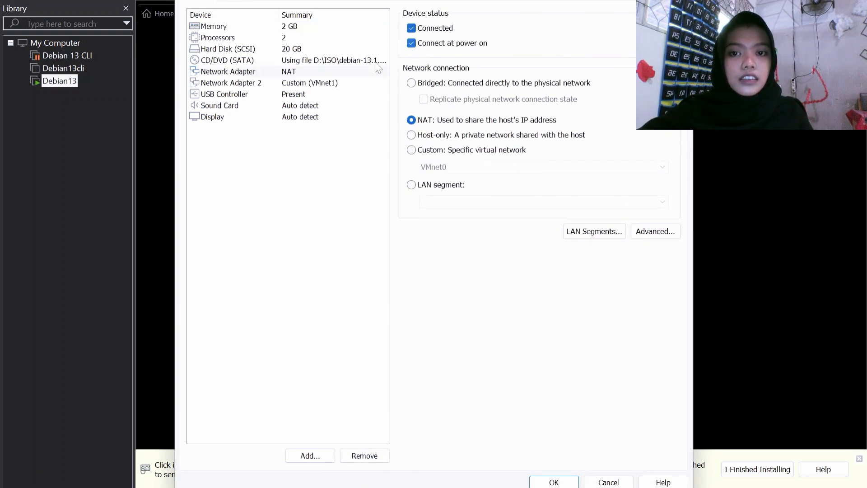
click(351, 85)
click(411, 29)
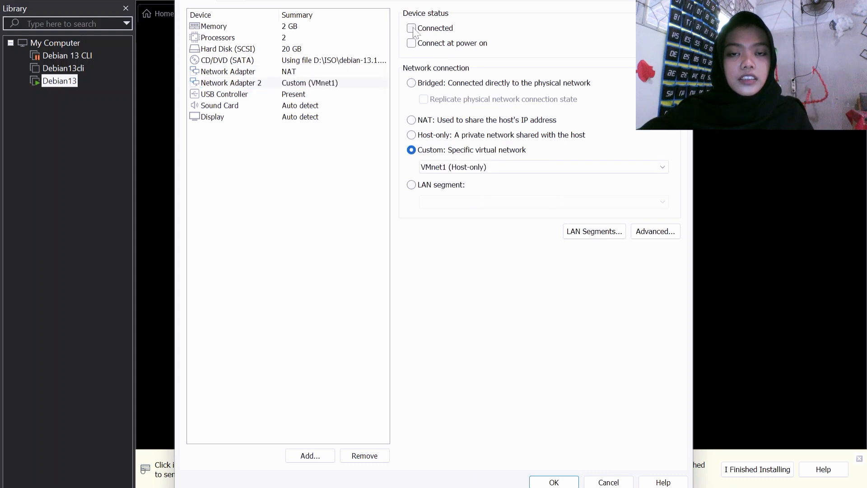
click(411, 43)
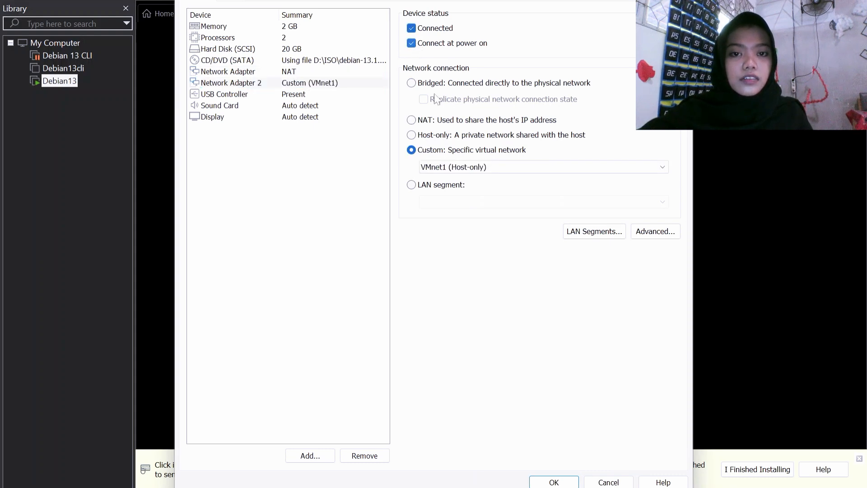
click(554, 483)
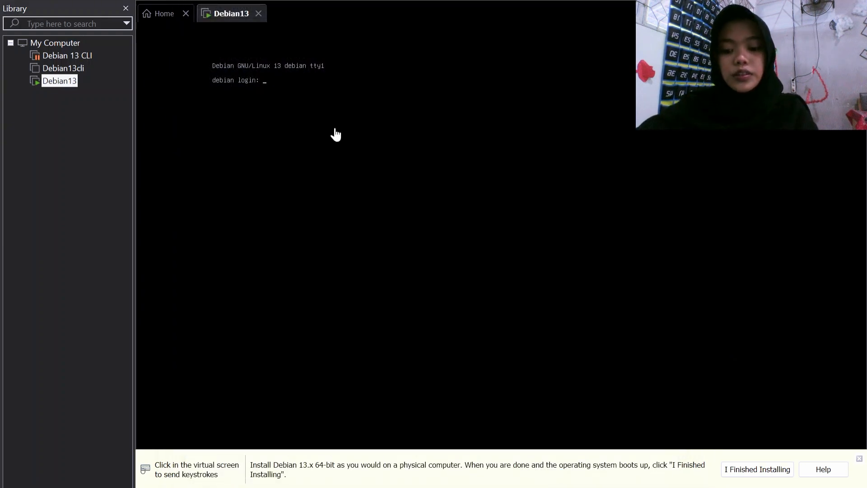
Step: Log into the Debian console as root with the root password
click(336, 135)
text(root)
key(Return)
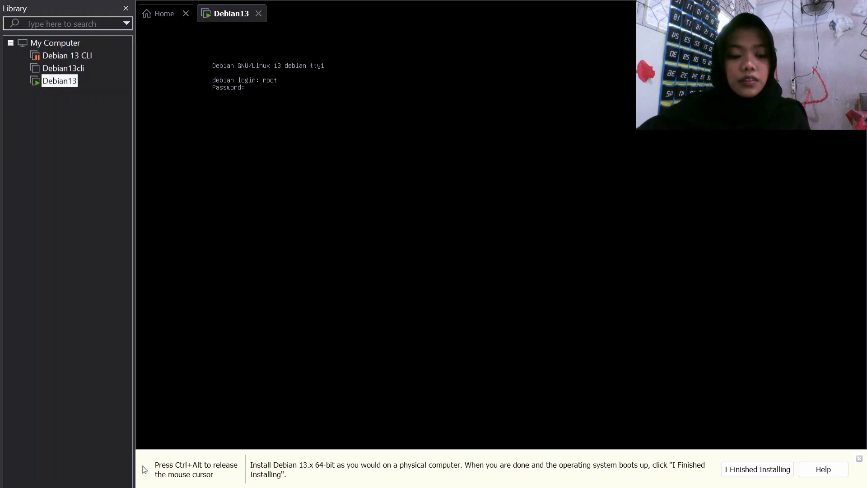
key(Return)
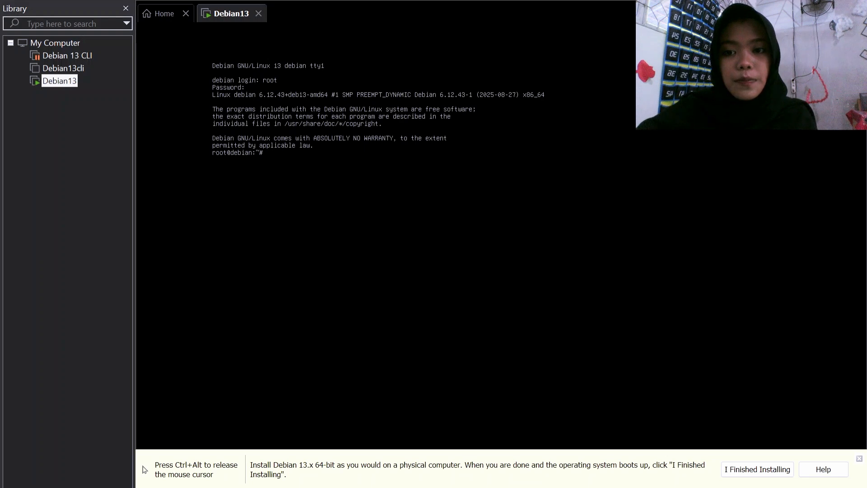
Step: Run nano /etc/network/interfaces, correcting the mistyped path first
text(nano /e)
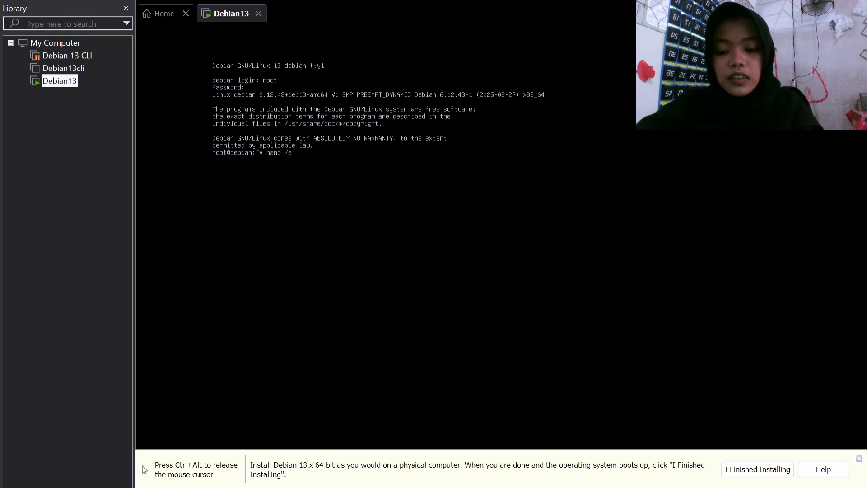
text(tc/ne)
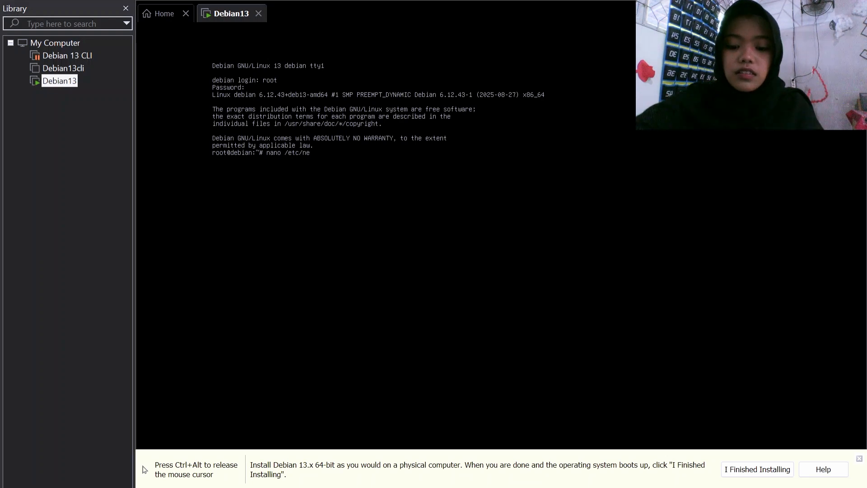
text(tworking)
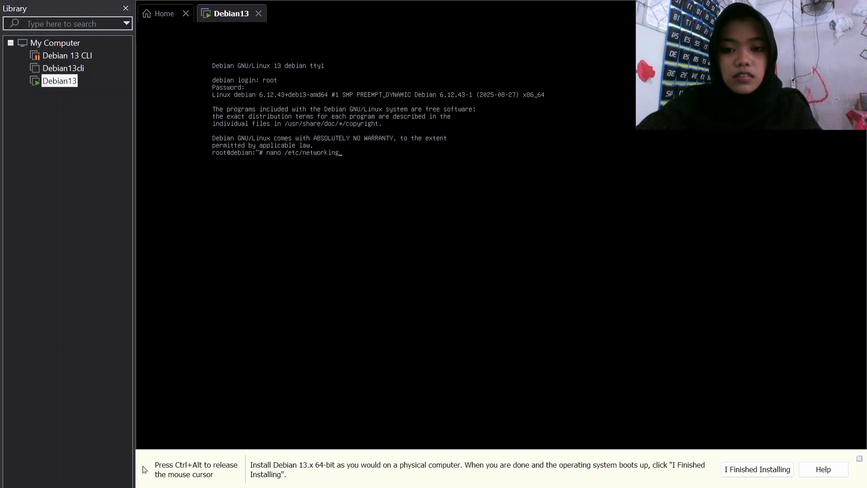
key(BackSpace)
key(BackSpace)
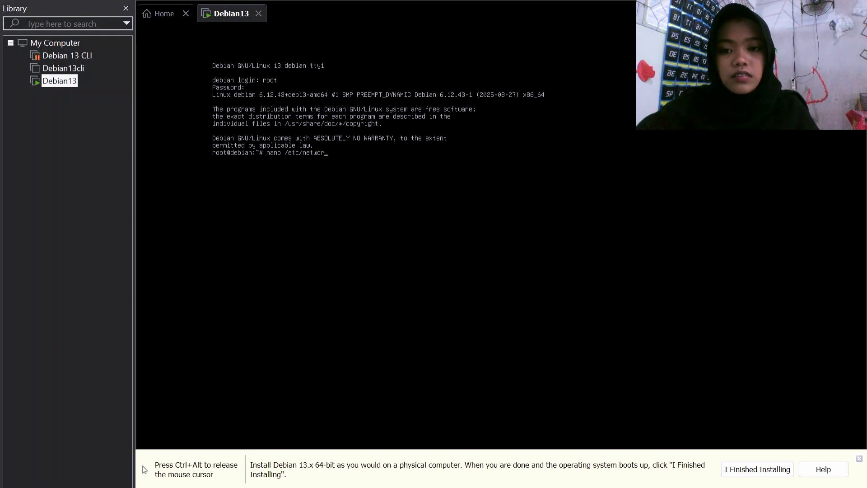
text(/interfaces)
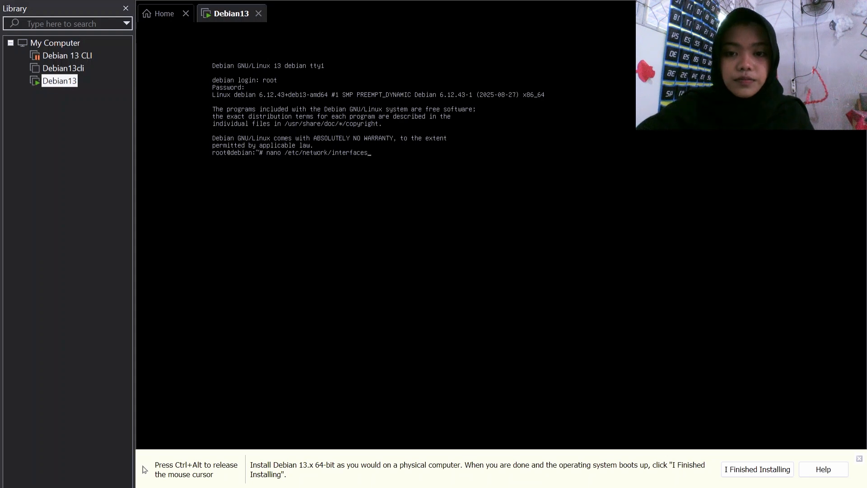
key(Return)
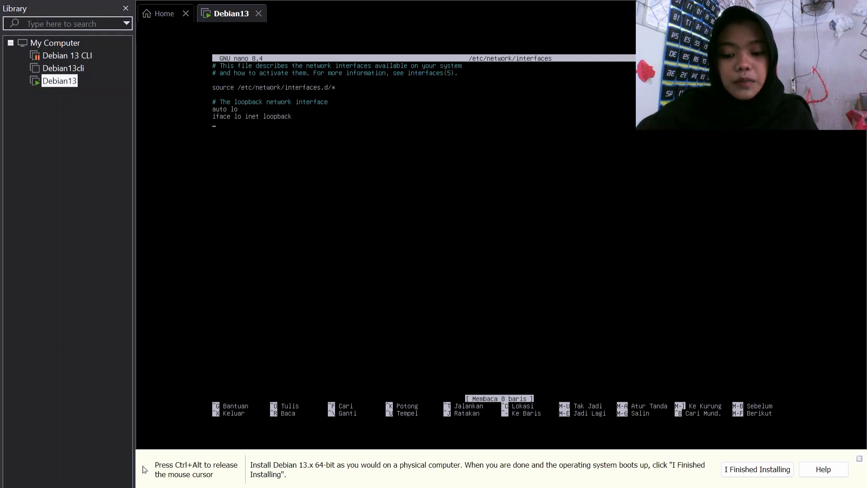
Step: Add 'auto ens33' and 'iface ens33 inet dhcp', then begin the 'auto ens34' line
text(at)
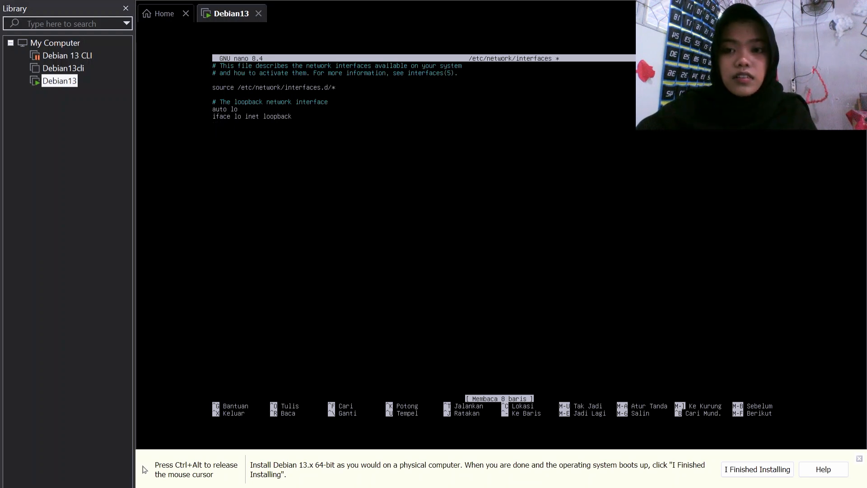
text(to)
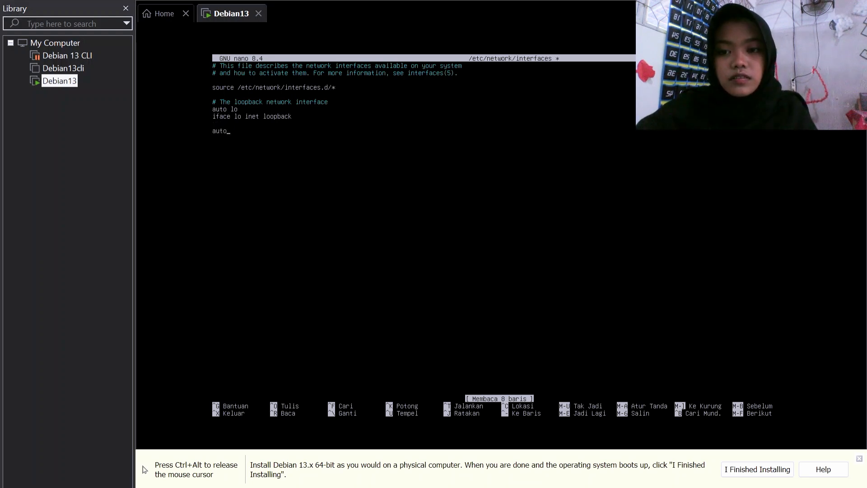
text( ens)
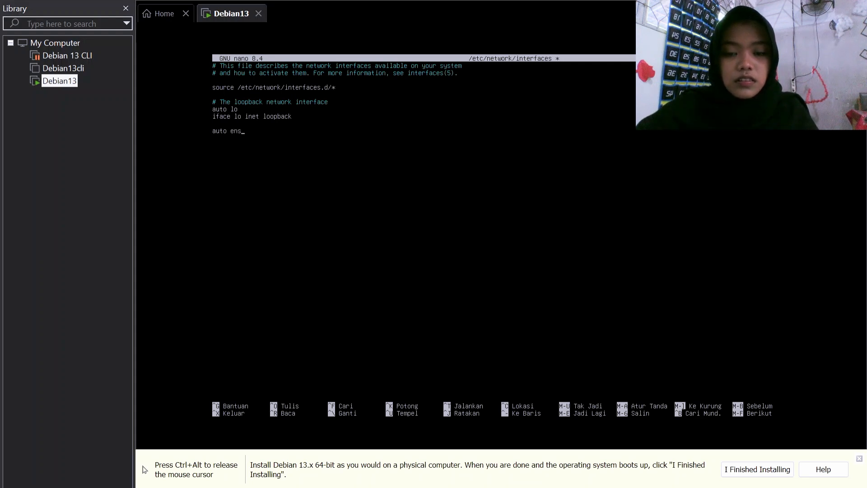
text(33)
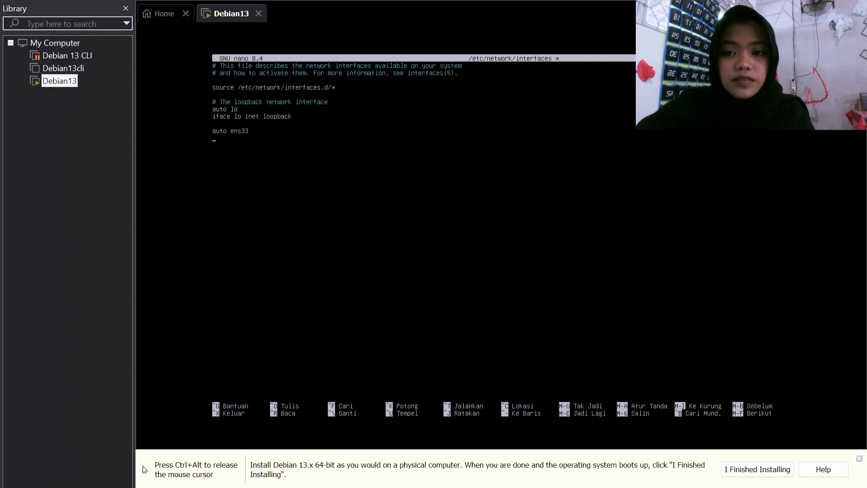
key(Return)
text(ic)
key(BackSpace)
text(face)
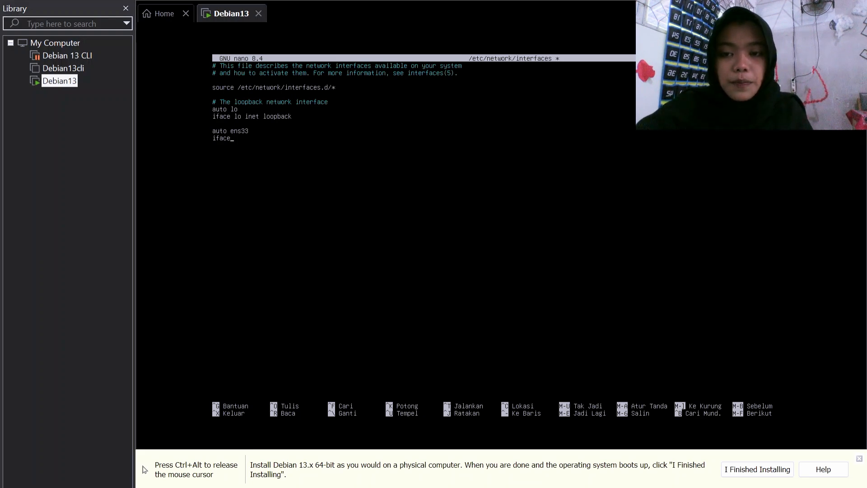
text( ens)
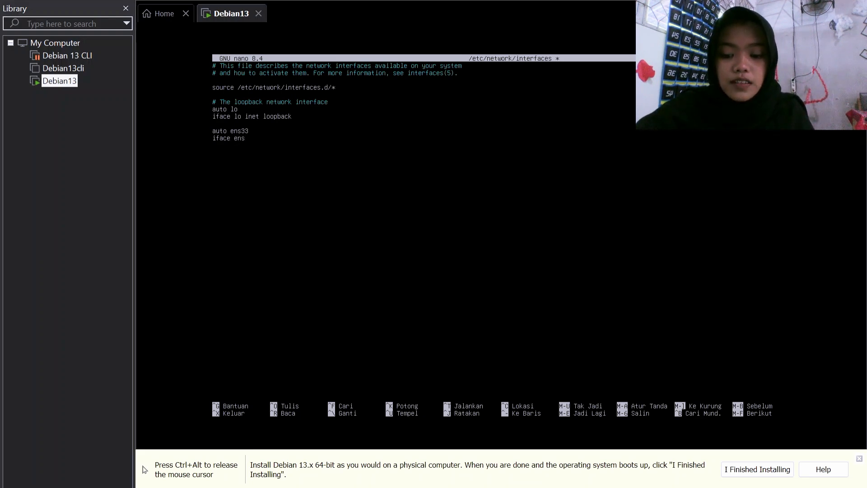
text(33 ine)
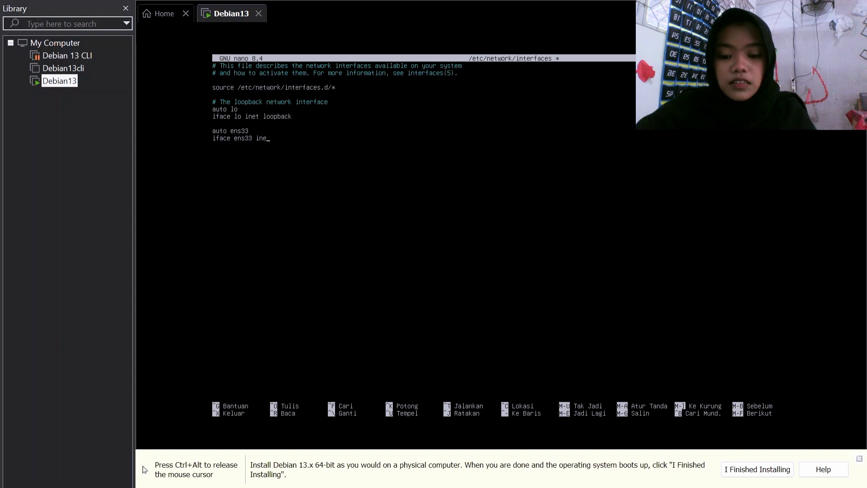
text(t dh)
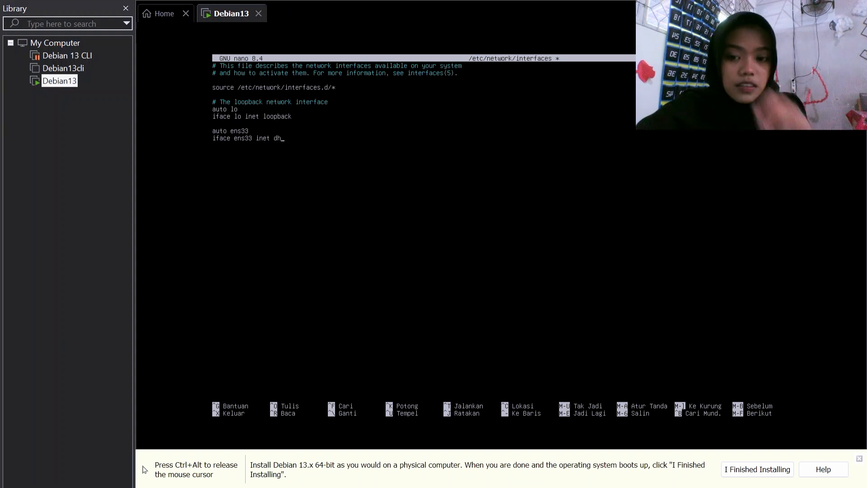
text(cp)
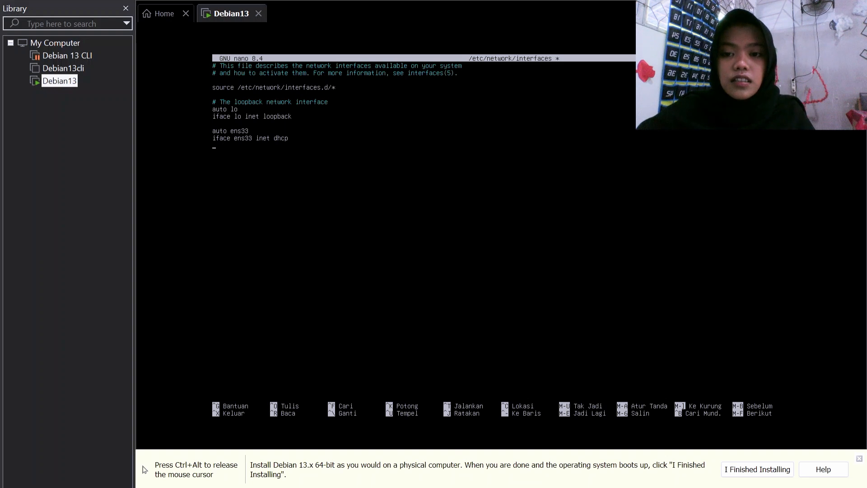
text(auto ens34)
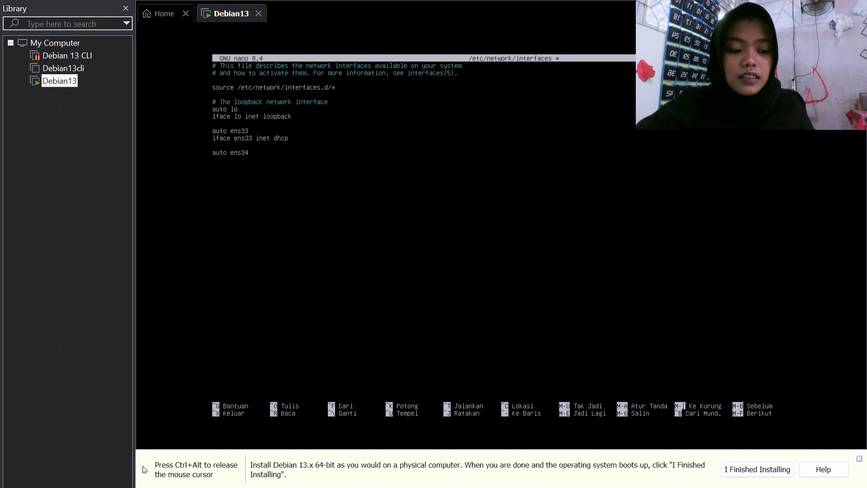
Step: Add 'iface ens34 inet static' with 'address 192.168.10.1/24' and save the file
text(iface)
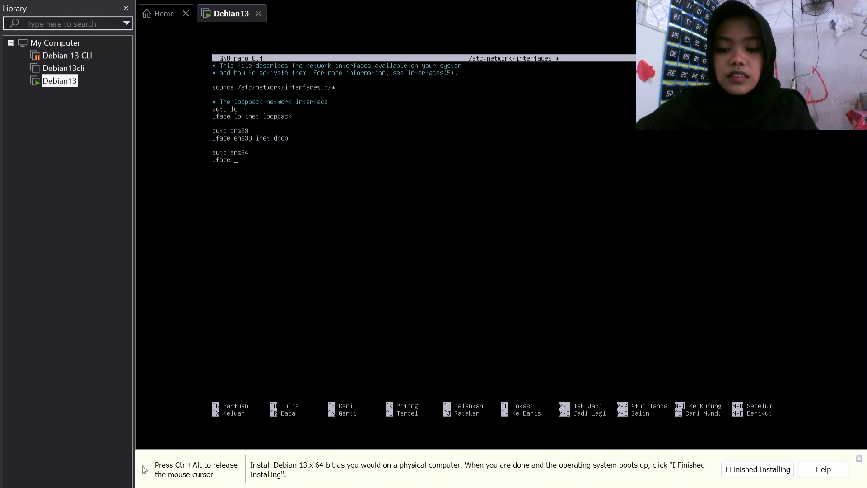
text( ens34)
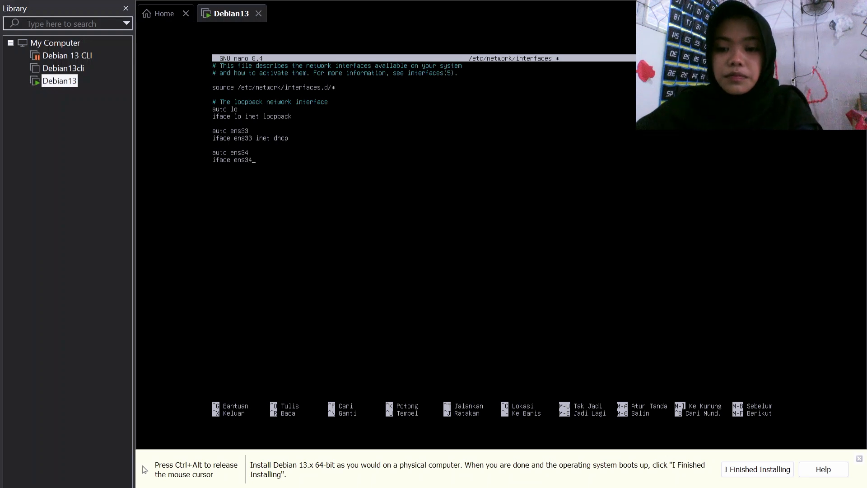
text( inet)
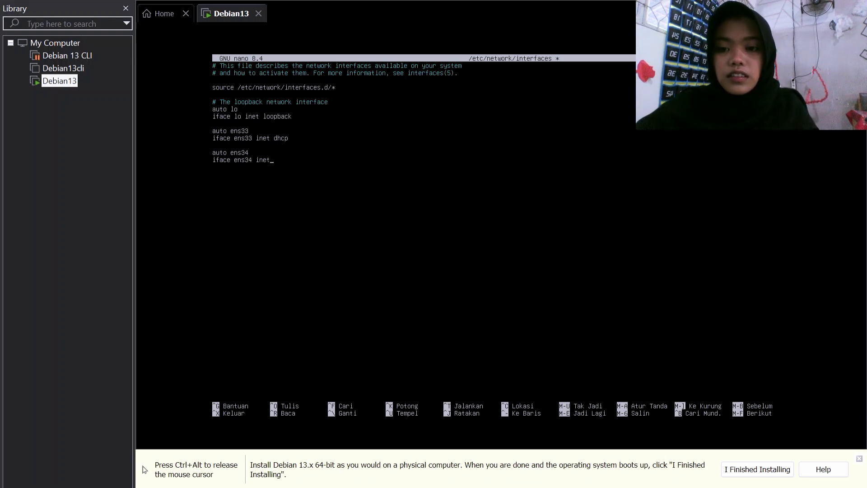
text( static)
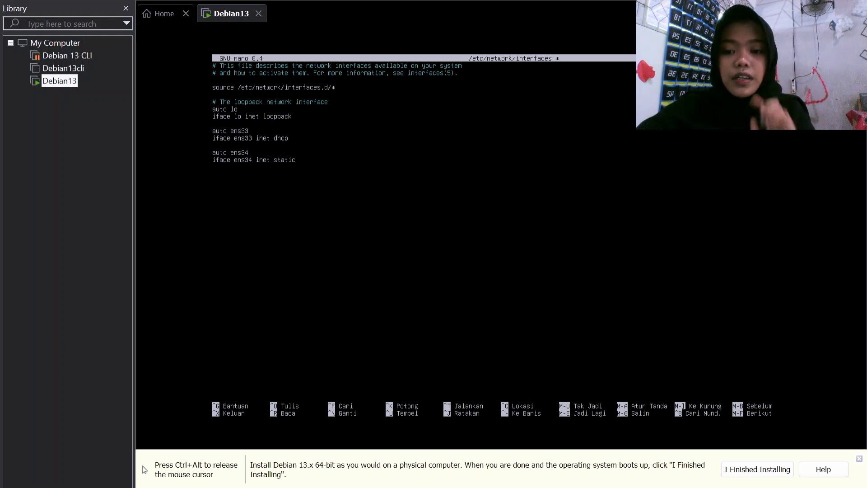
key(Return)
text(address)
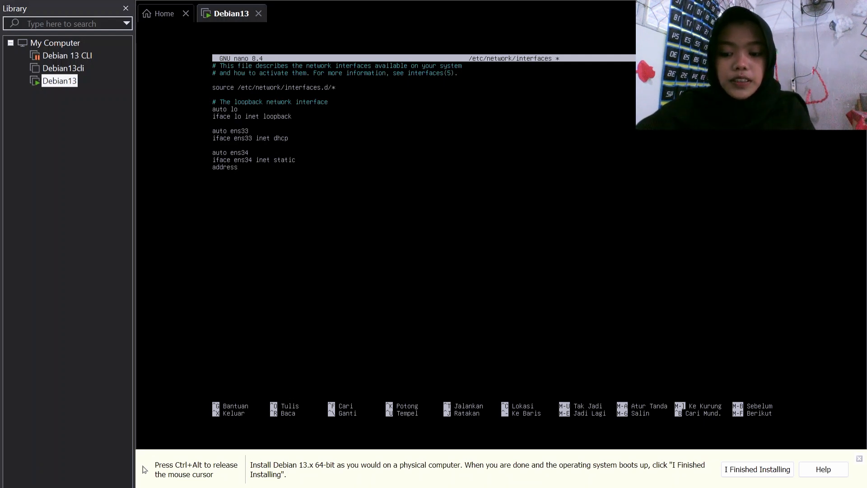
text( 192.168.10.1/)
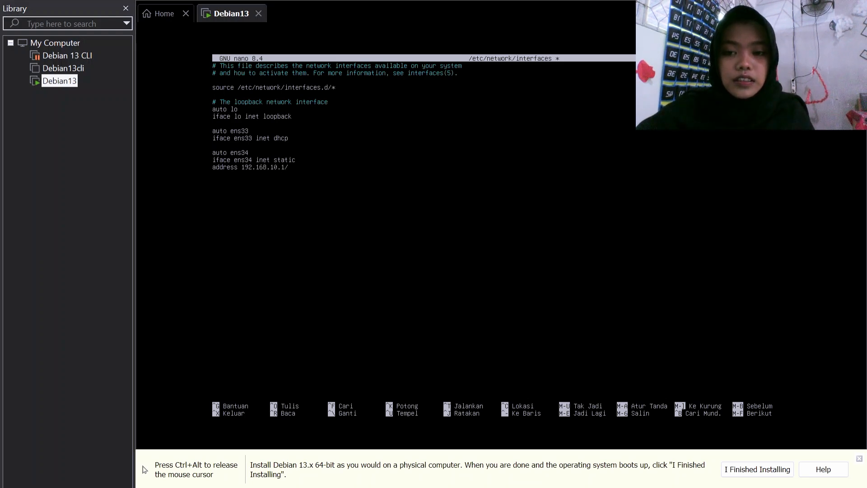
text(24)
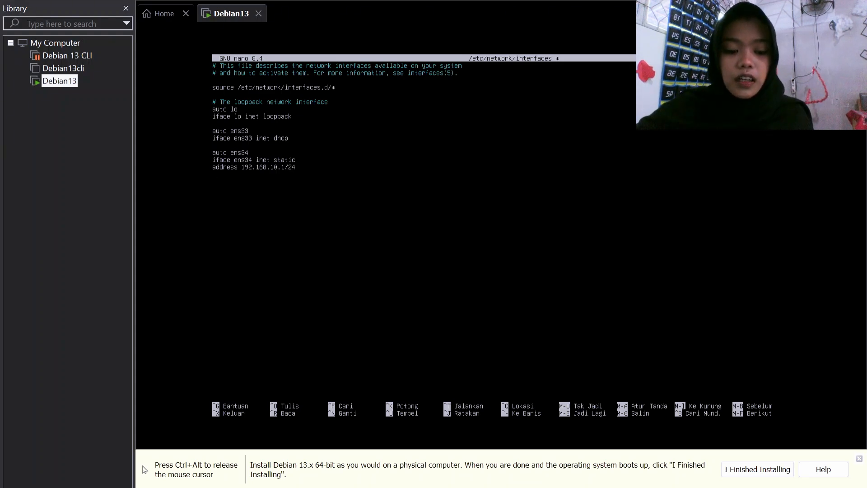
key(ctrl+o)
key(Return)
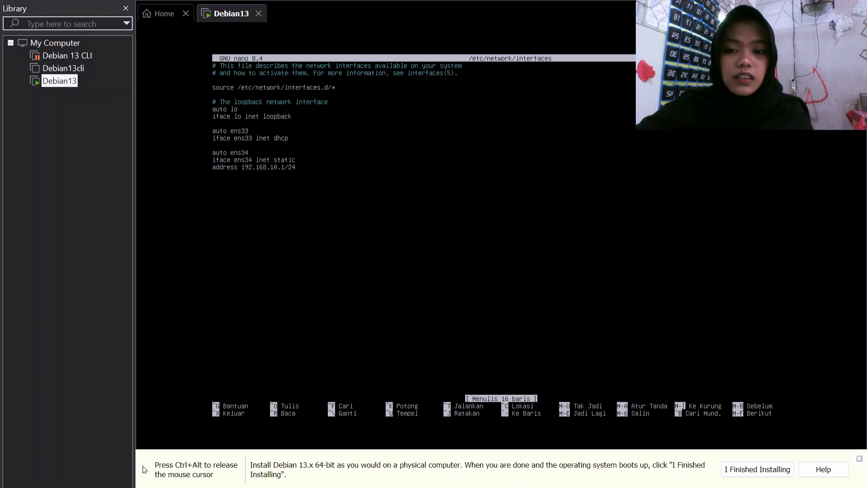
Step: Exit nano and run 'systemctl restart networking' in the VM
key(ctrl+x)
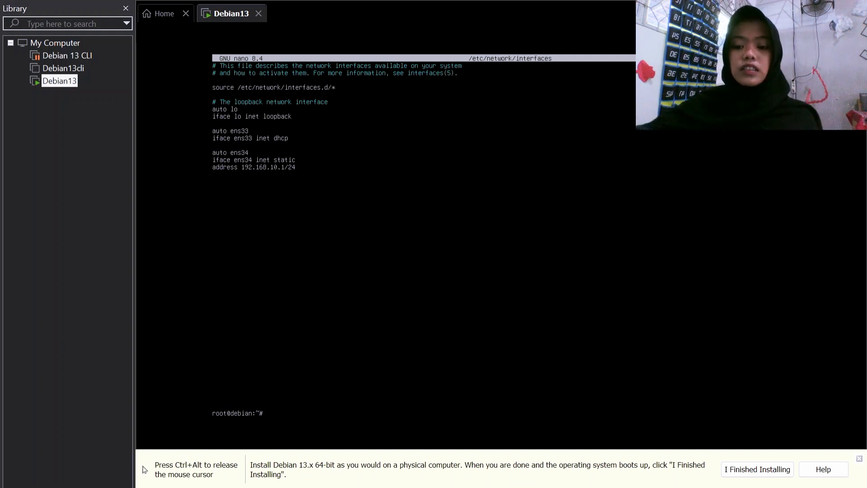
text(systemctl restart)
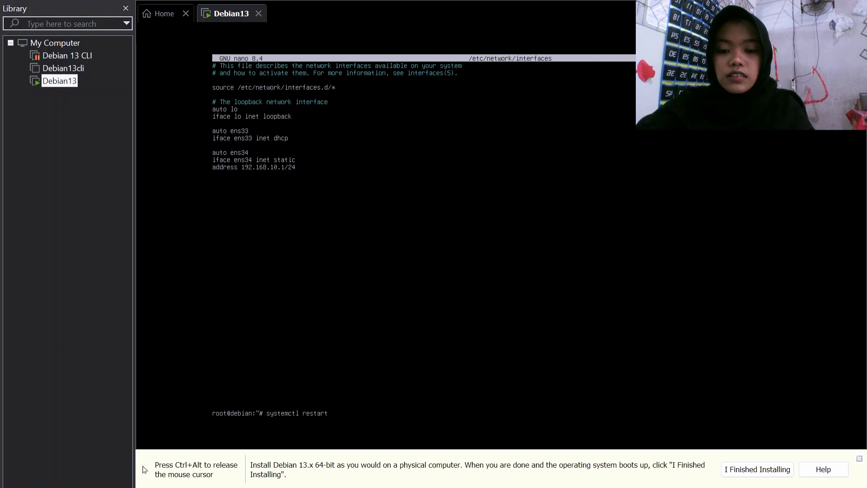
text( networking)
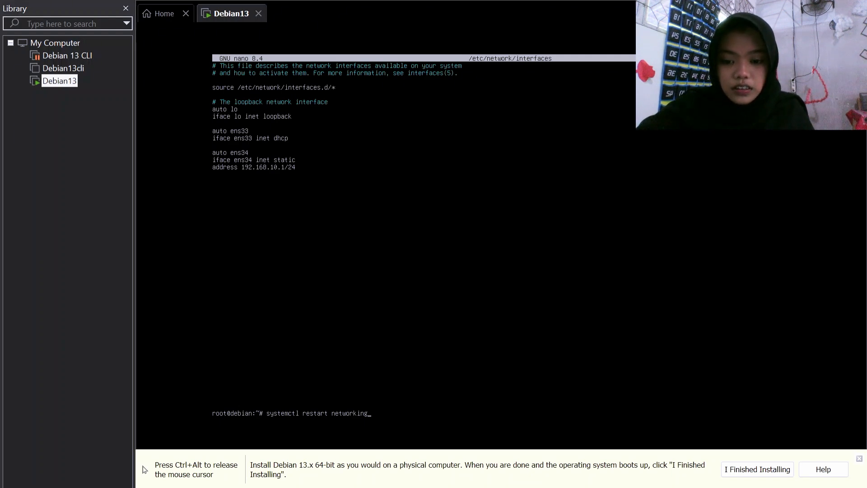
key(Return)
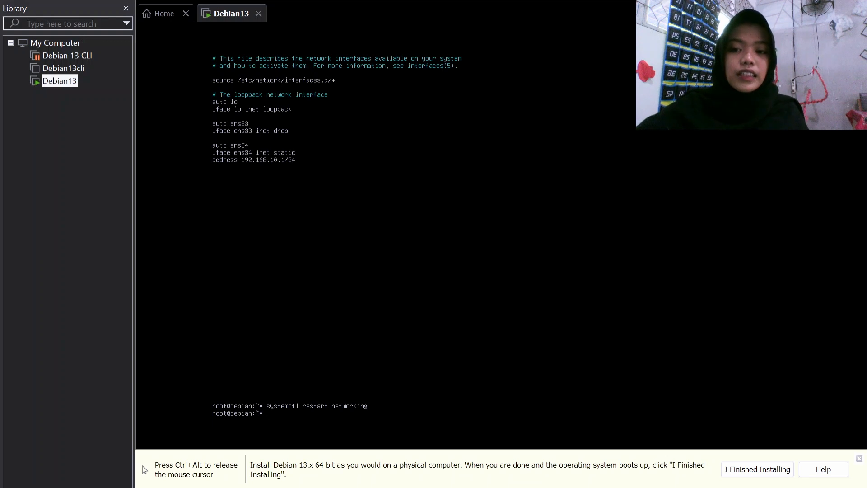
Step: Release input from the VM and open the Windows Run box on the host
key(ctrl+alt)
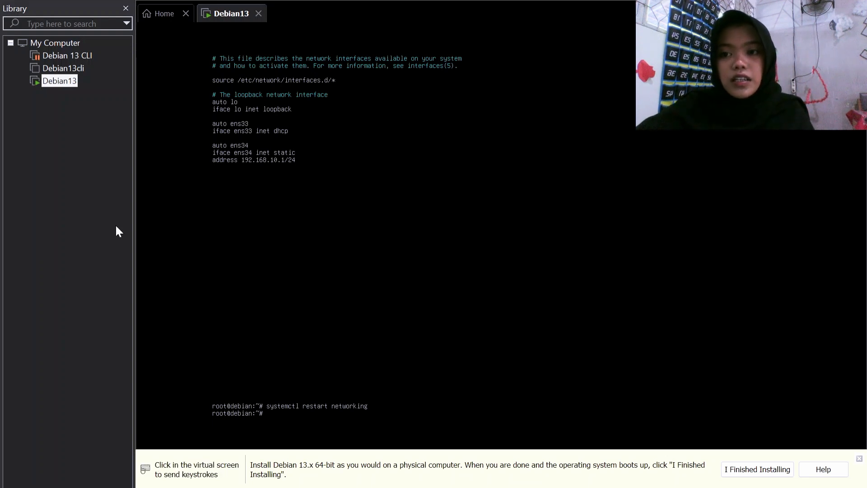
click(75, 283)
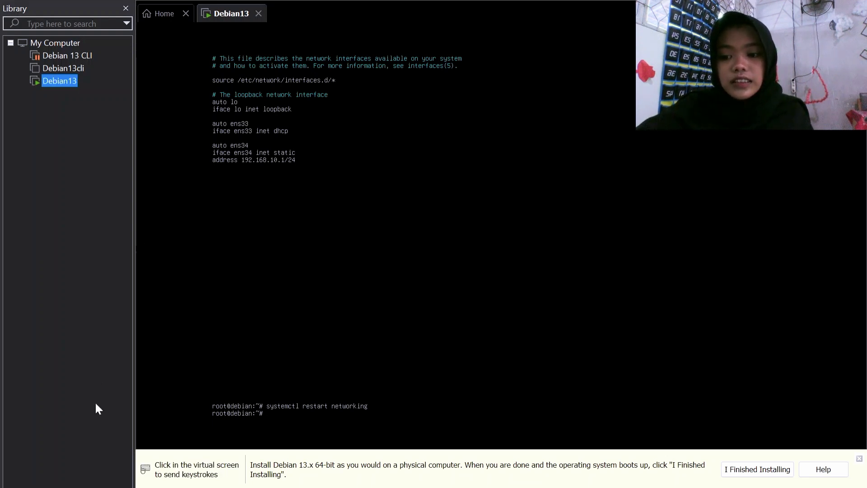
key(super+r)
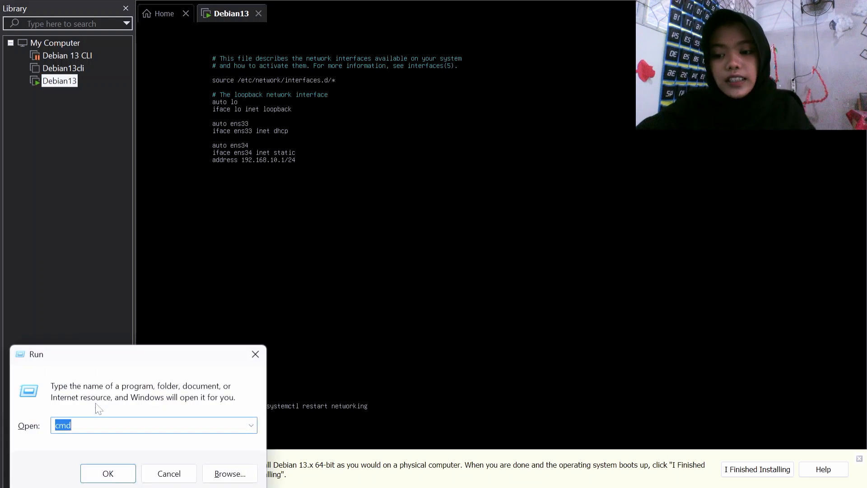
Step: Run ncpa.cpl and open VMware Network Adapter VMnet1 properties, selecting Internet Protocol Version 4
click(251, 425)
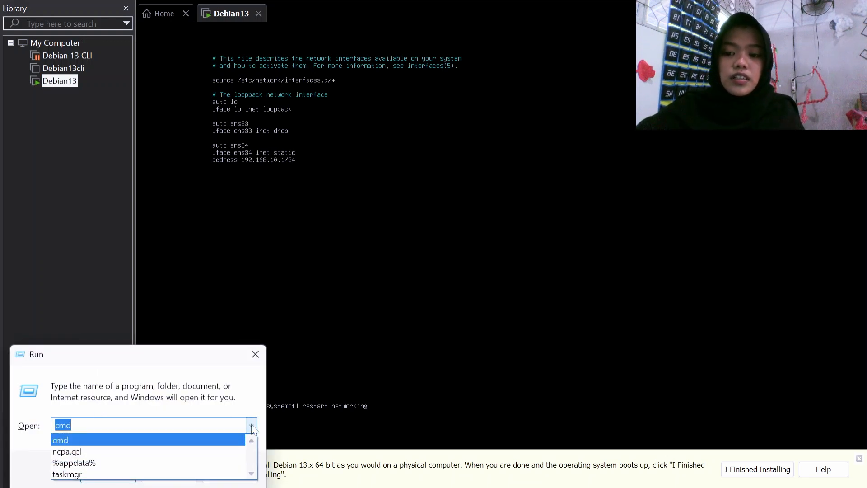
click(190, 451)
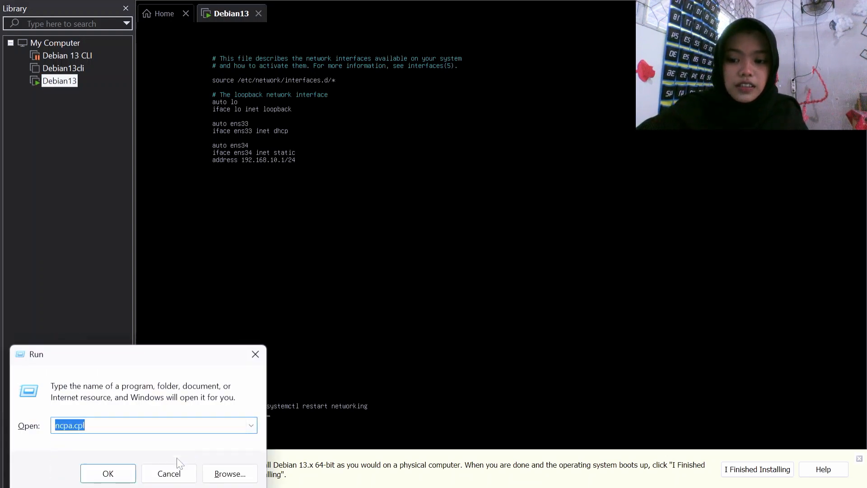
click(109, 473)
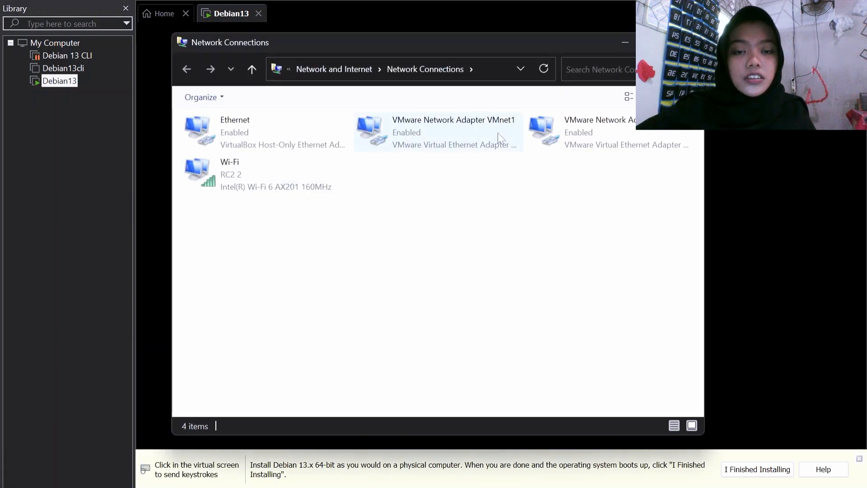
click(475, 134)
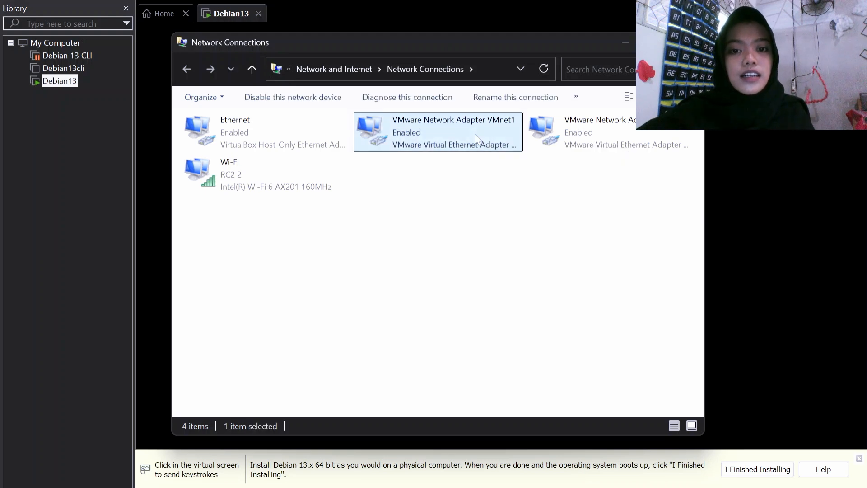
double_click(475, 137)
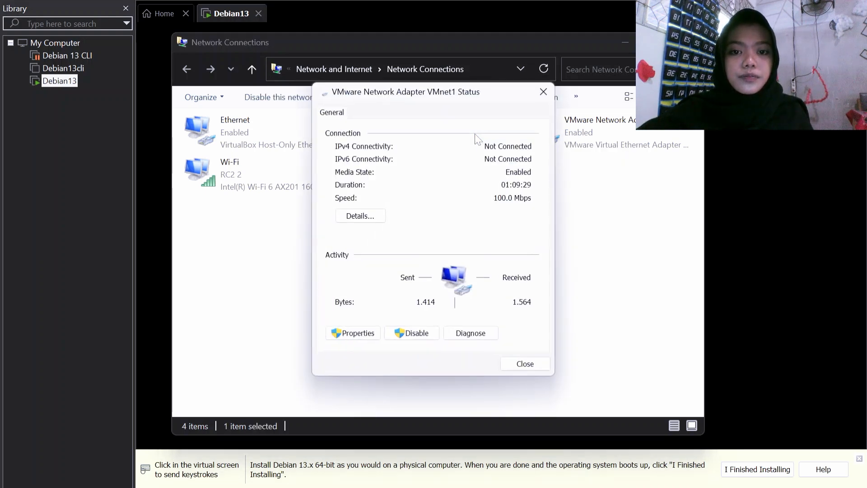
click(361, 335)
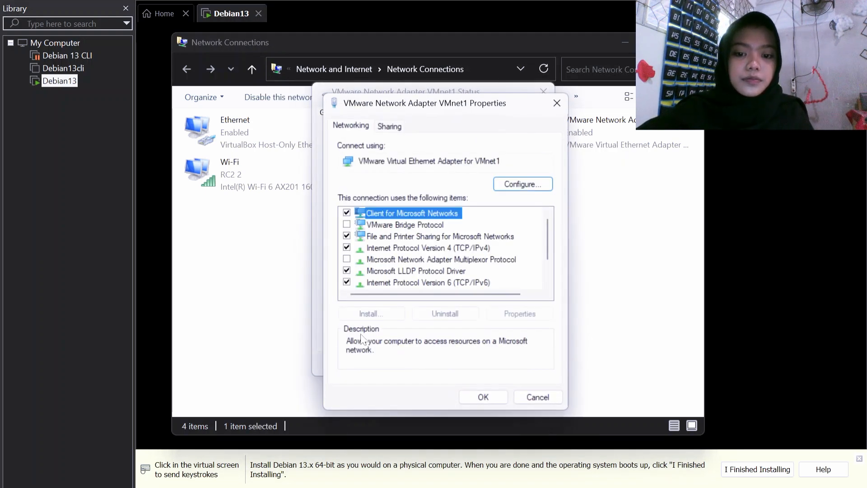
click(445, 247)
Step: Give VMnet1 IPv4 address 192.168.10.2, mask 255.255.255.0, then close all connection windows
click(505, 316)
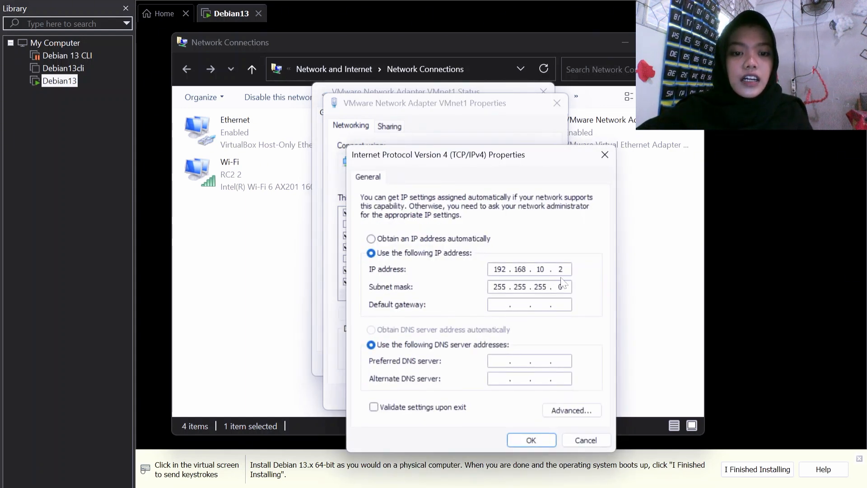
key(BackSpace)
key(BackSpace)
key(BackSpace)
key(BackSpace)
key(BackSpace)
key(BackSpace)
key(BackSpace)
key(BackSpace)
key(BackSpace)
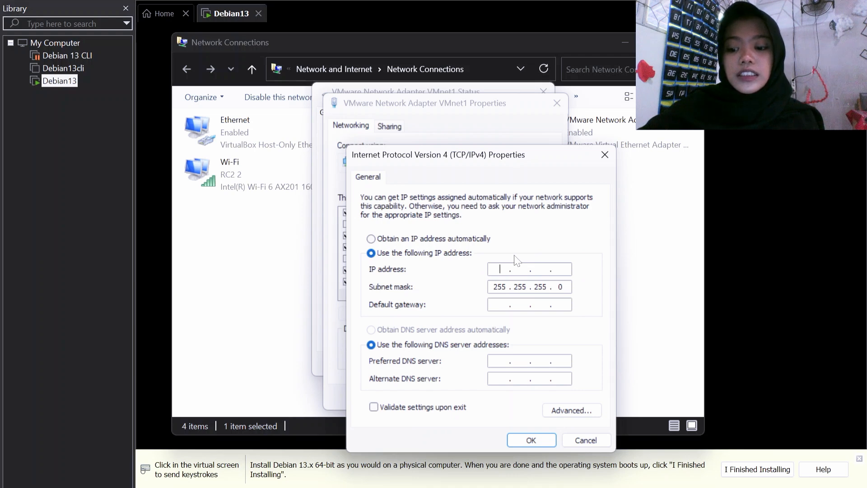
text(192 . )
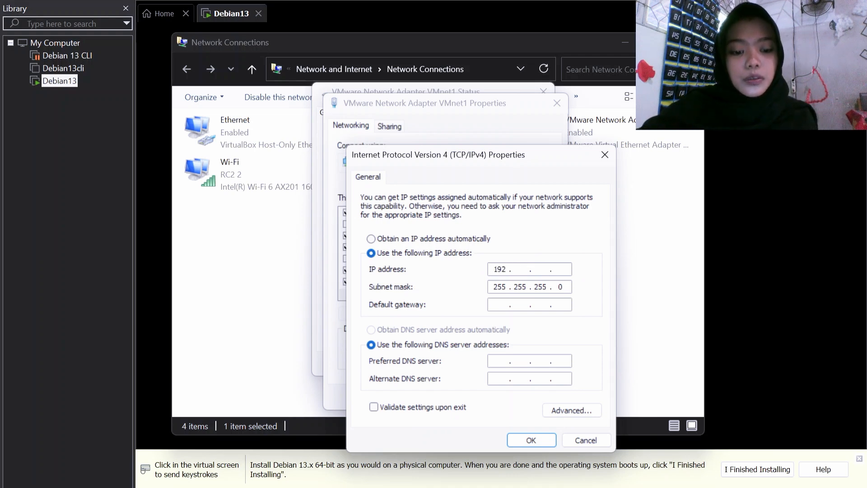
text(168 . )
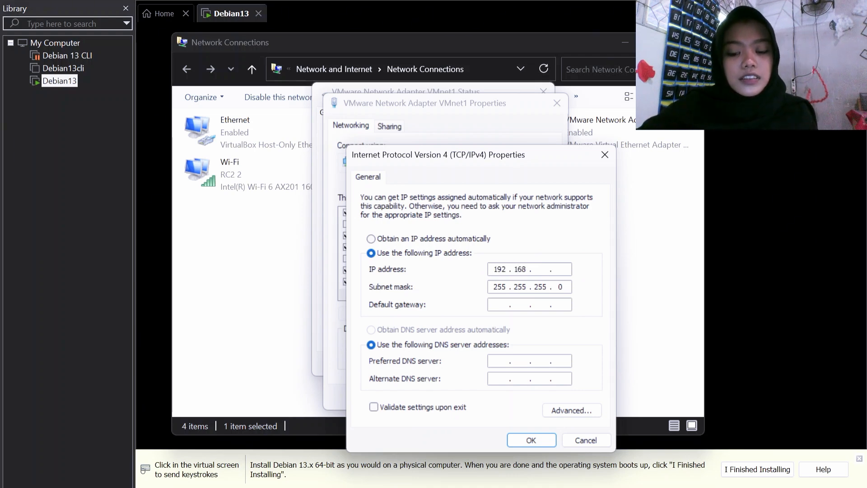
text(10 )
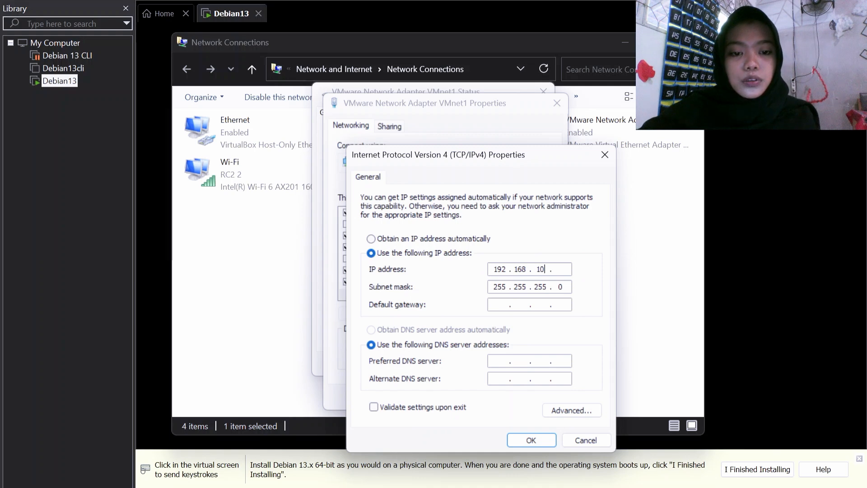
text(. 2)
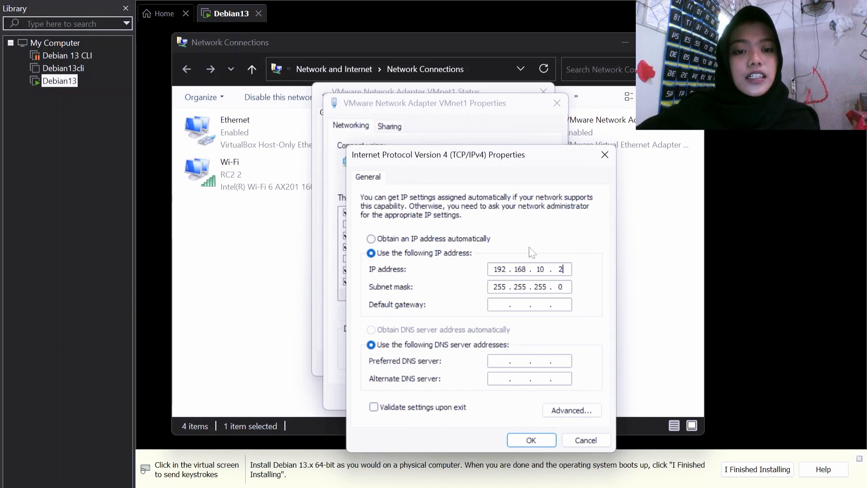
click(529, 443)
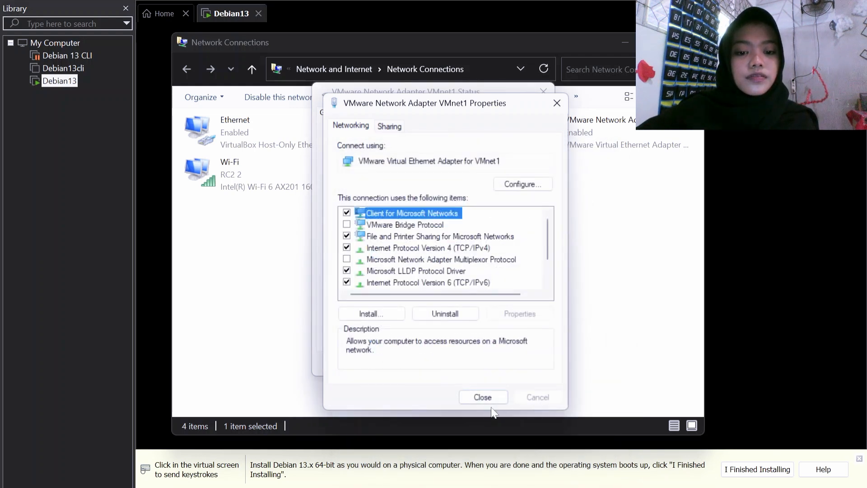
click(491, 399)
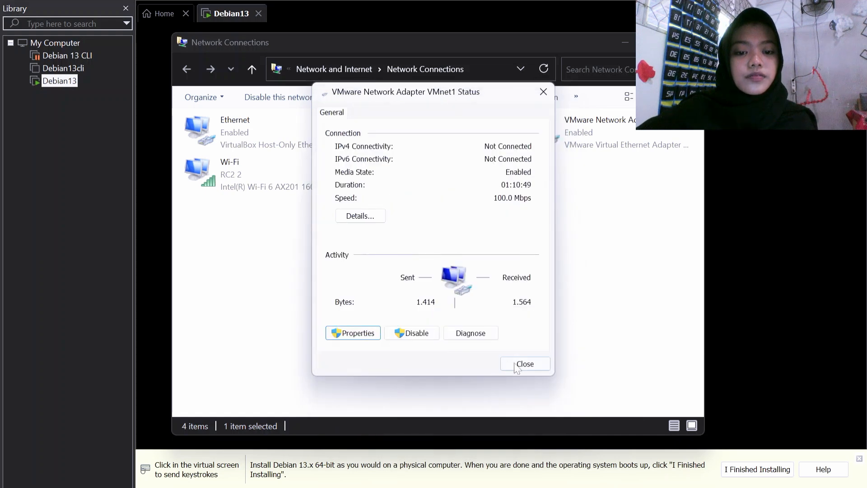
click(518, 365)
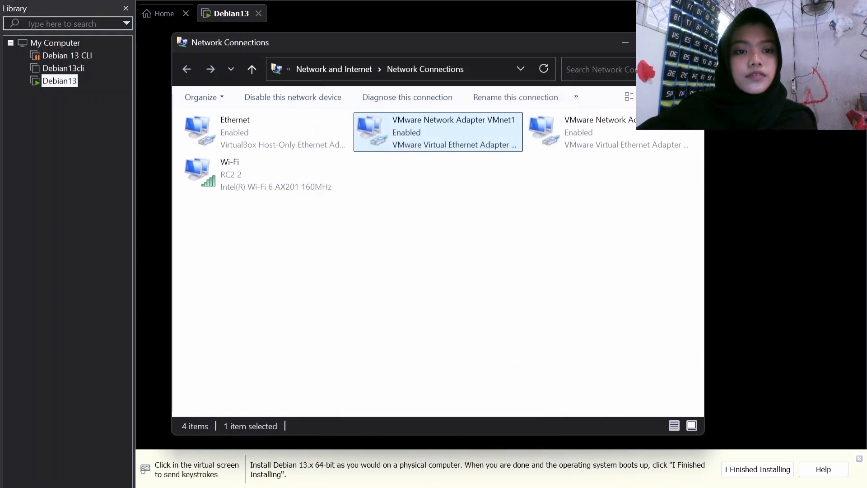
click(688, 42)
Step: Release the VM and reopen the Run box with cmd picked from its history
click(688, 43)
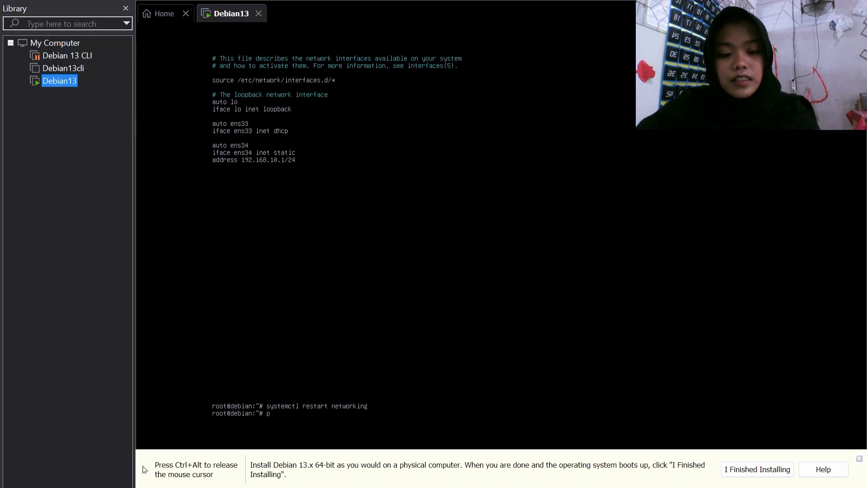
key(ctrl+alt)
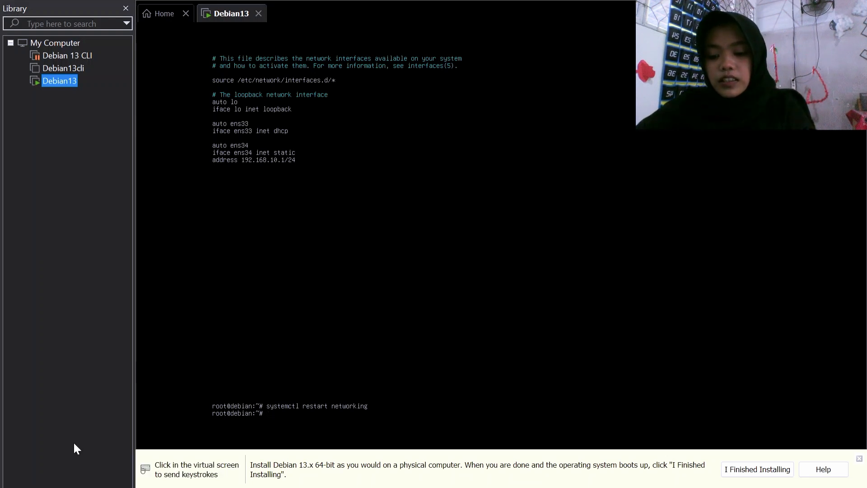
key(super+r)
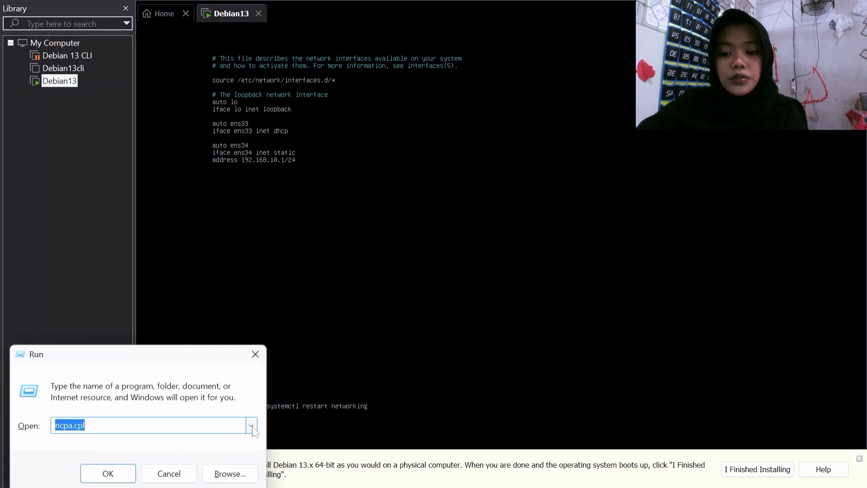
click(251, 427)
click(184, 452)
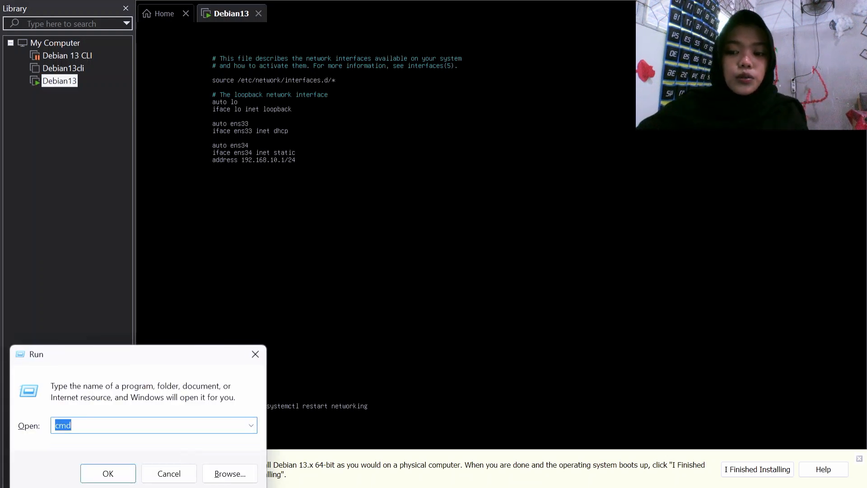
Step: Open Command Prompt and ping 192.168.10.1 twice until all 4 replies return
click(127, 477)
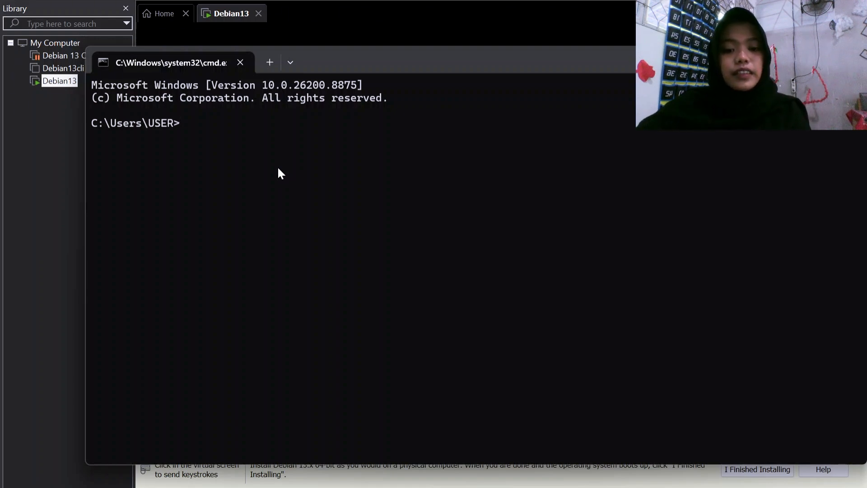
text(ping)
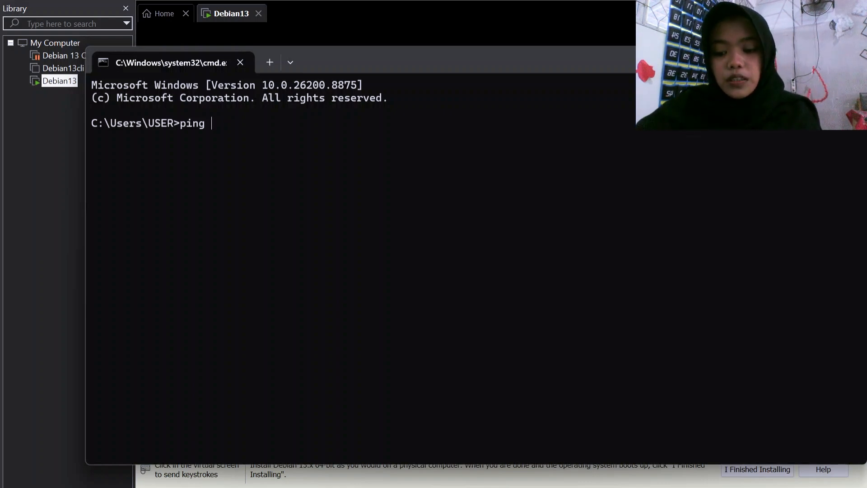
text(192)
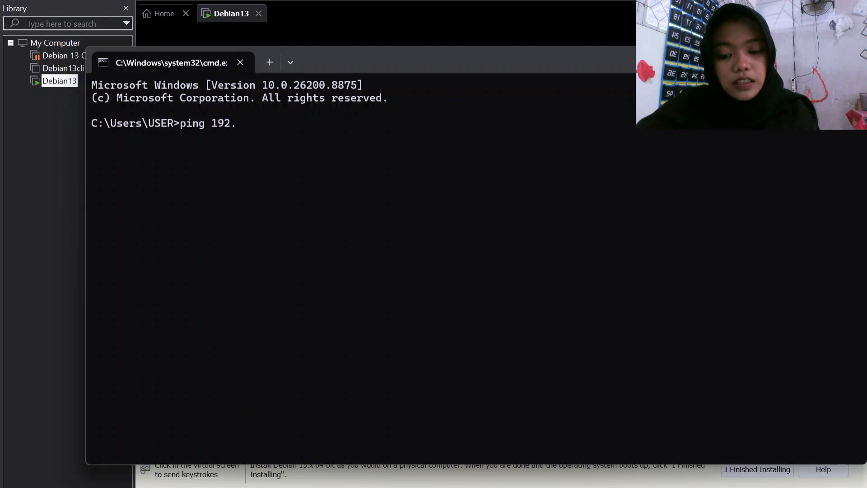
text(.1)
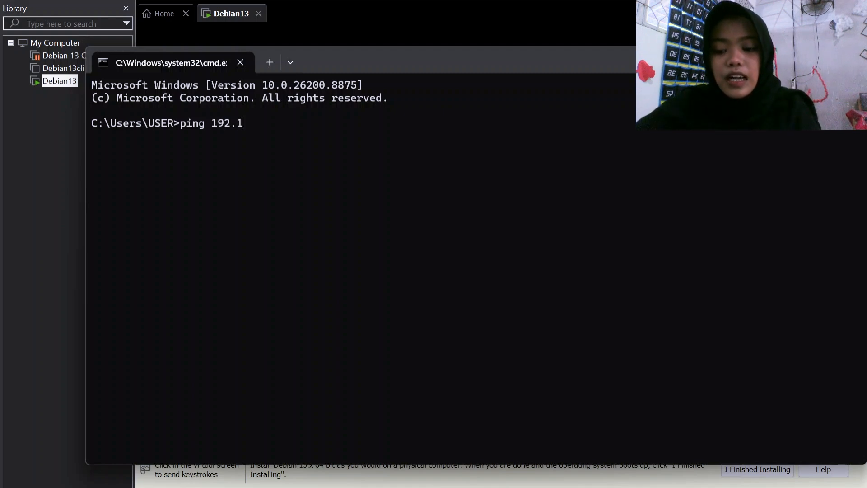
text(68)
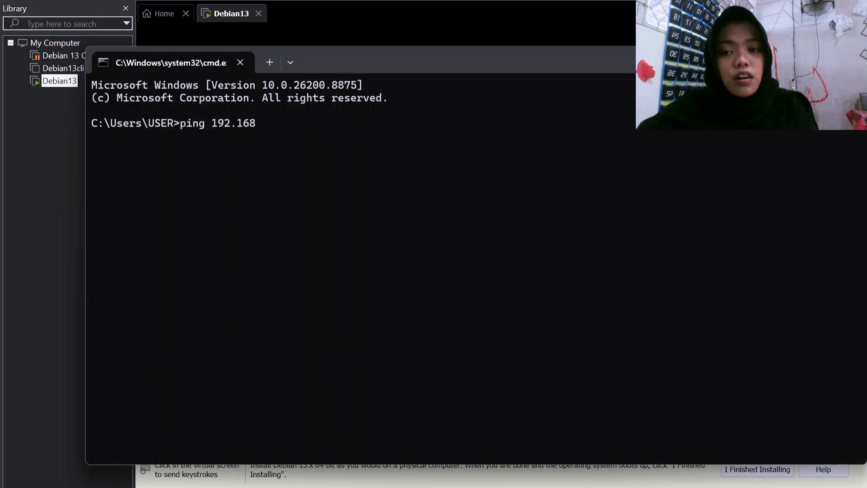
text(.10)
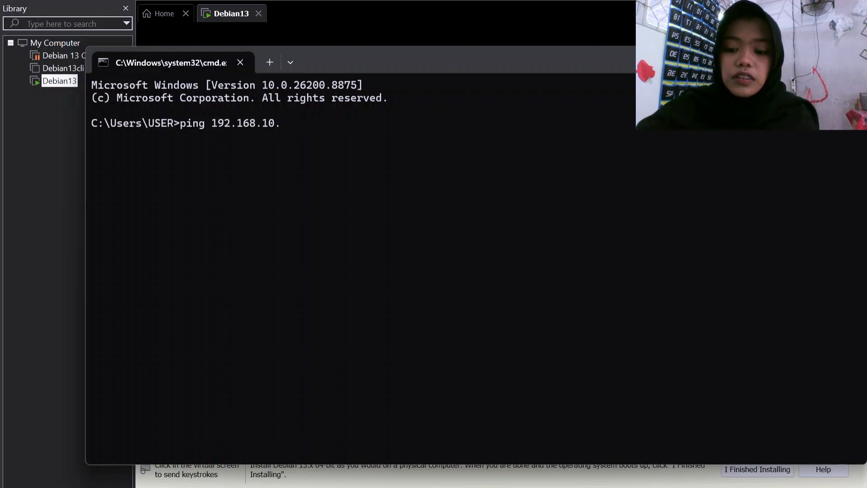
text(.1)
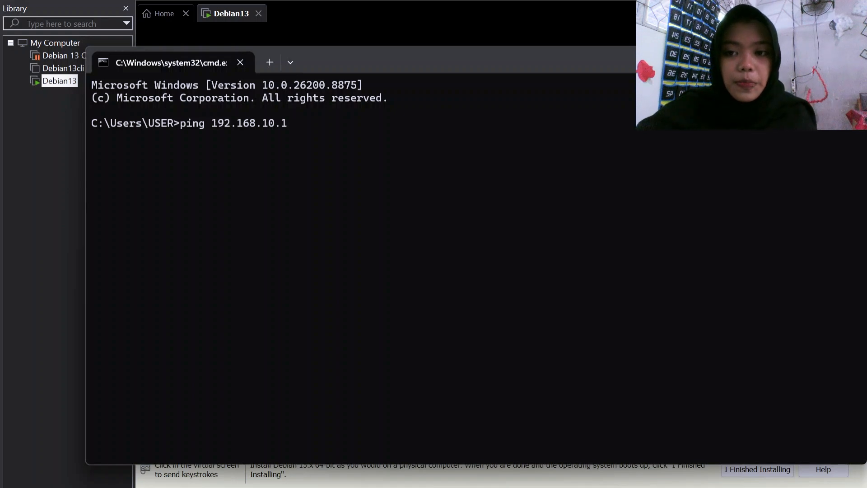
key(Return)
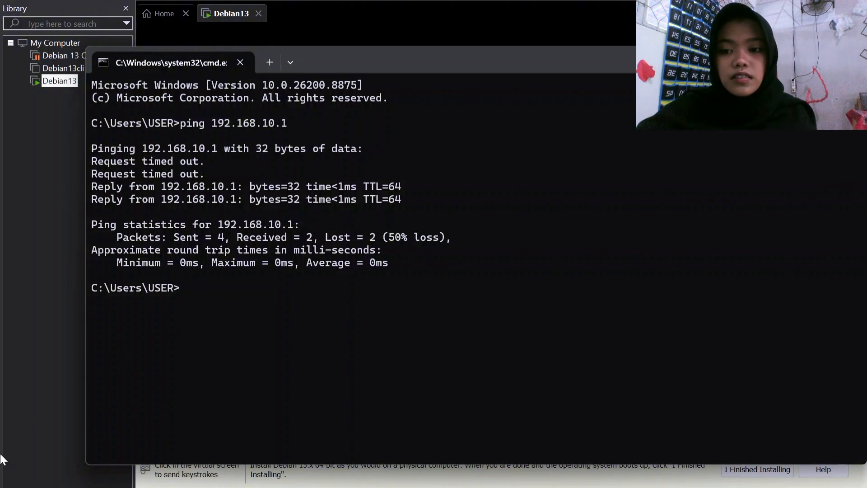
text(ip)
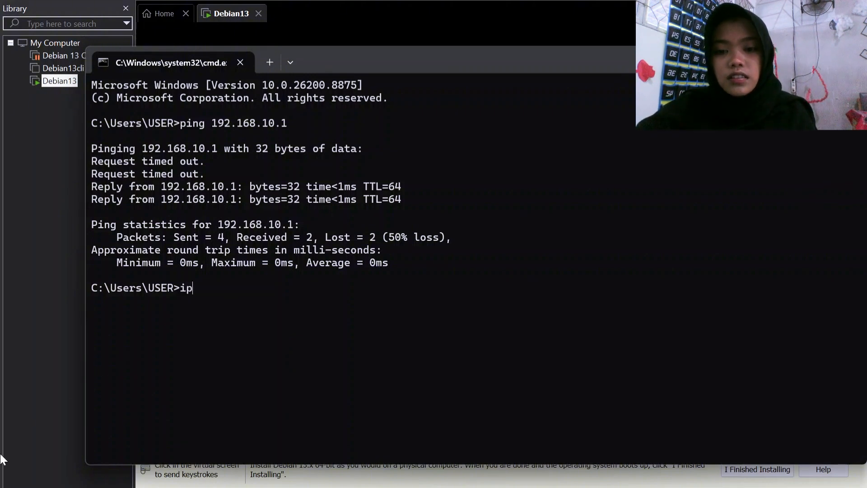
key(BackSpace)
key(BackSpace)
text(ping)
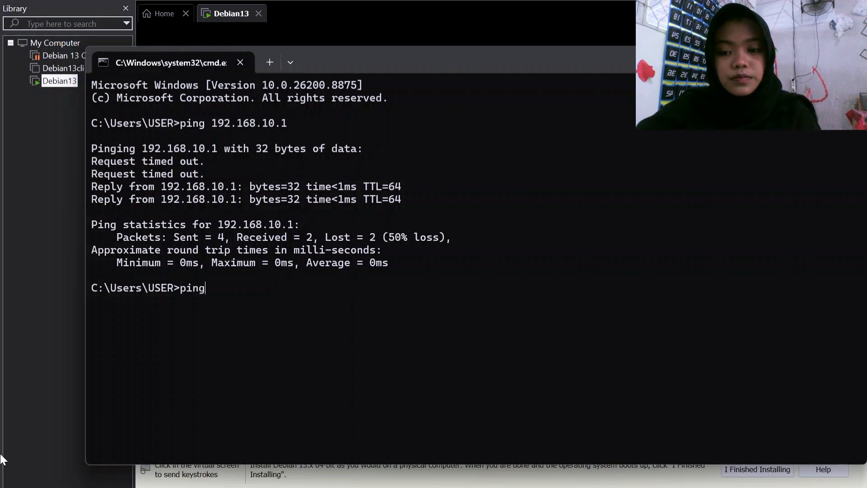
text( 1)
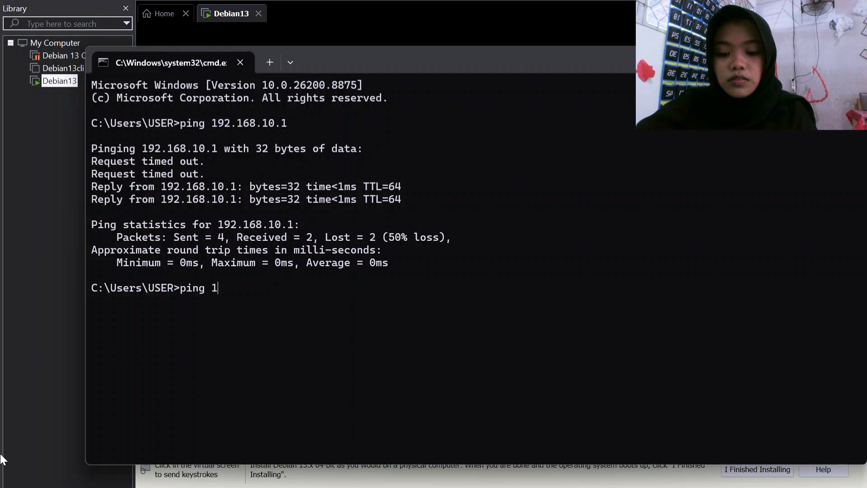
text(92.16)
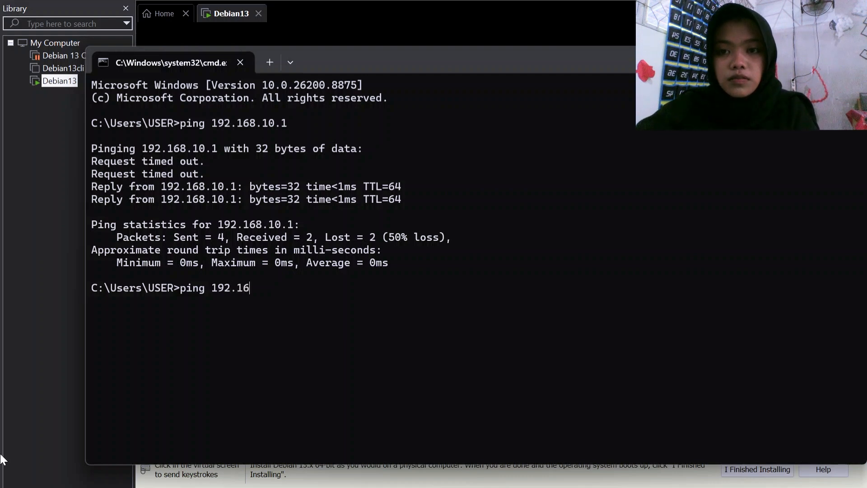
text(8.10)
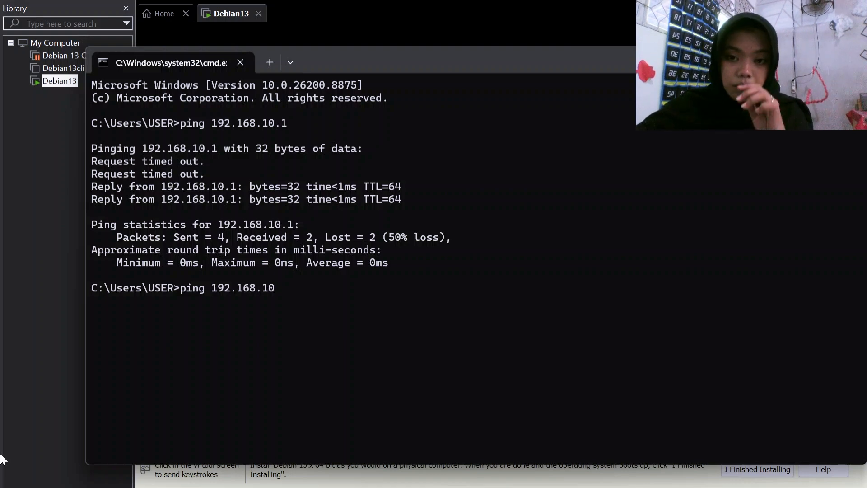
text(.1)
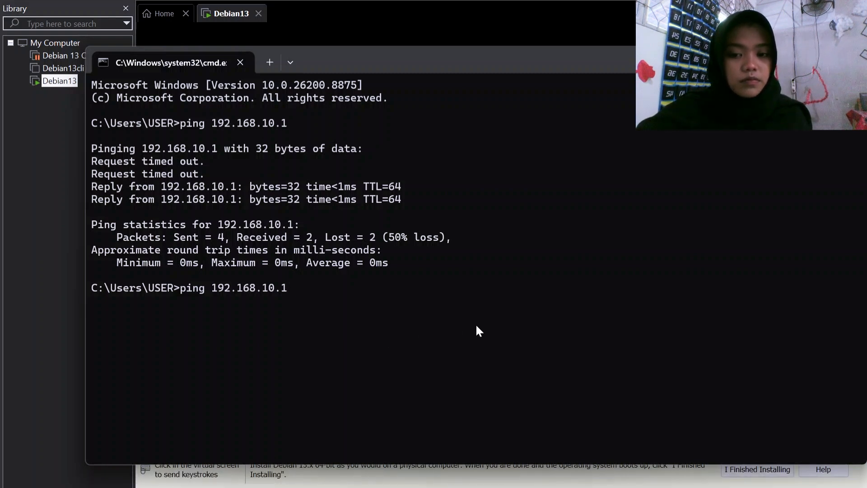
key(Return)
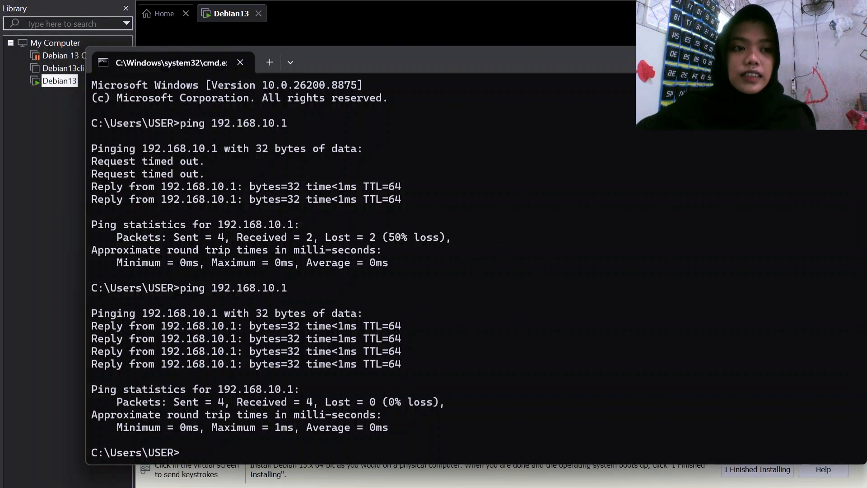
click(789, 60)
Step: From the Debian13 console, ping 192.168.10.2 and stop after six replies with 0% loss
click(353, 416)
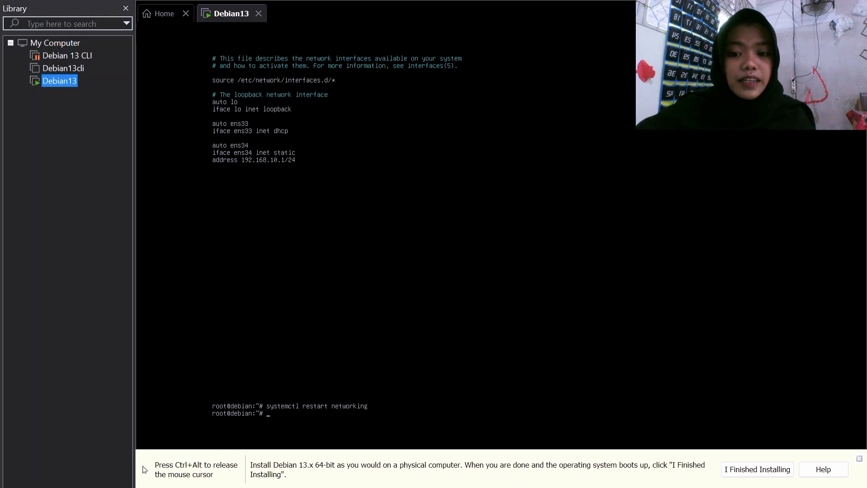
key(ctrl+alt)
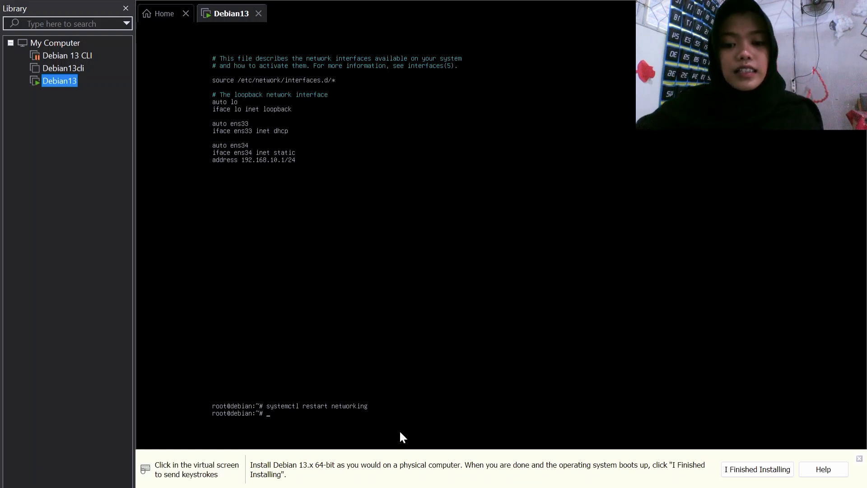
click(355, 422)
text(ping)
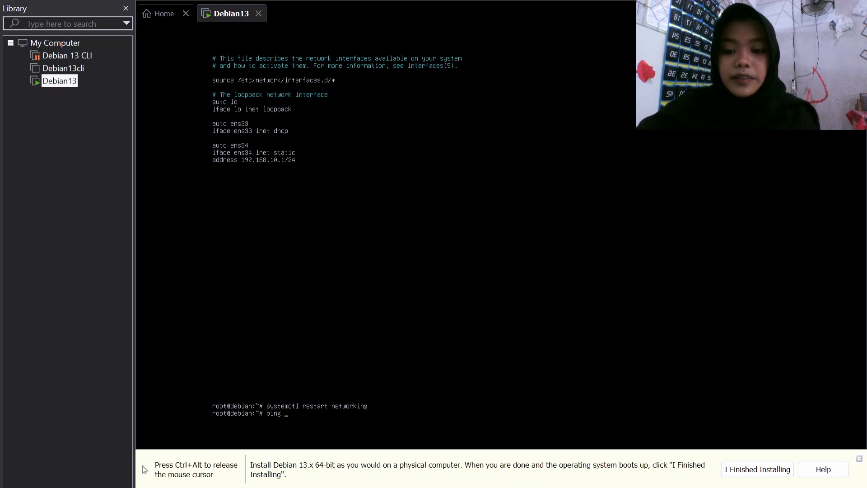
text(192)
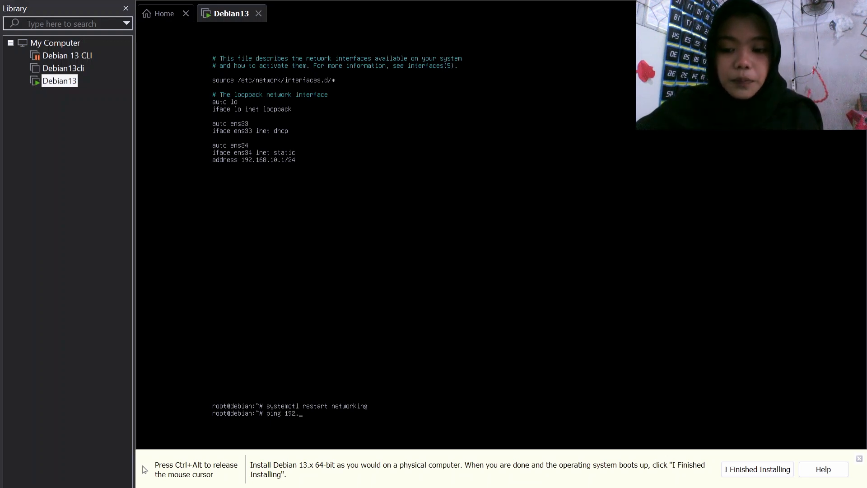
text(.)
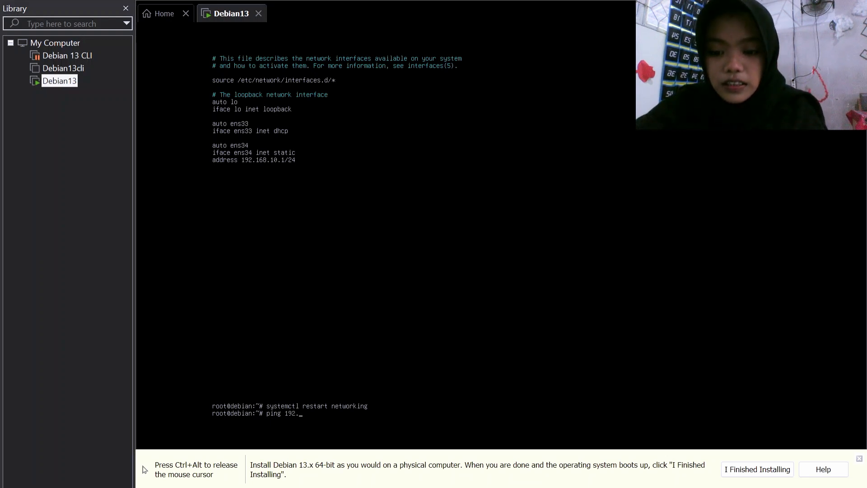
text(168)
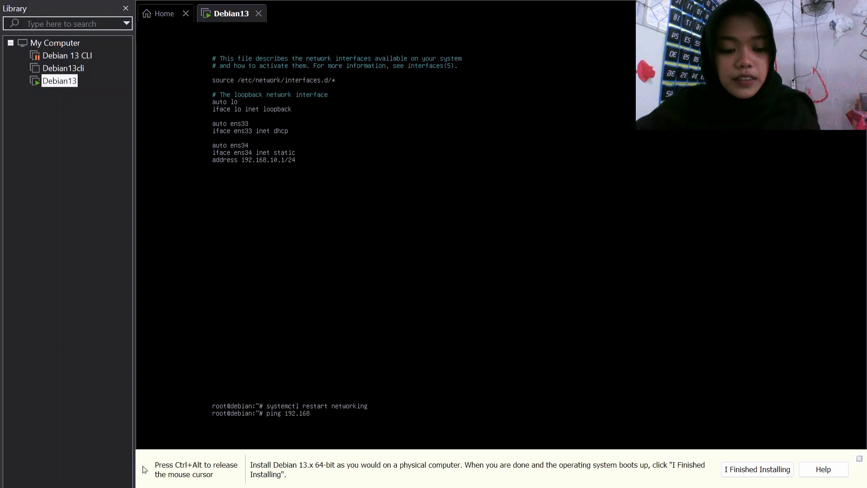
text(.10.2)
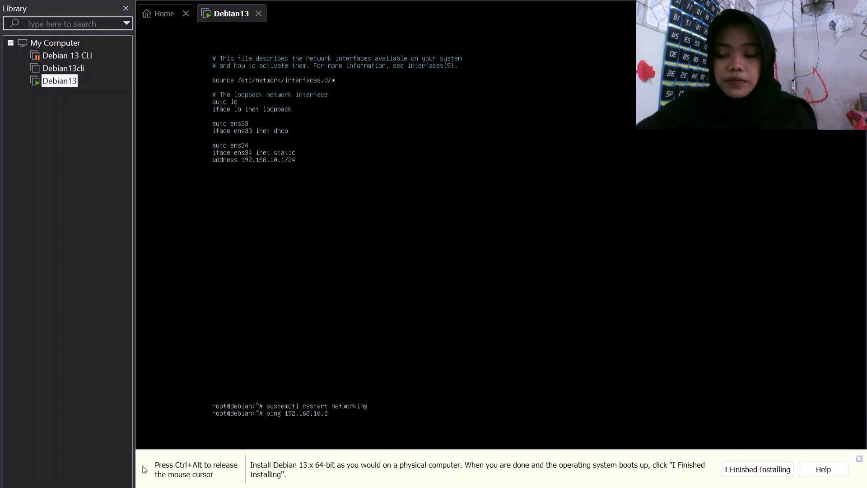
key(Return)
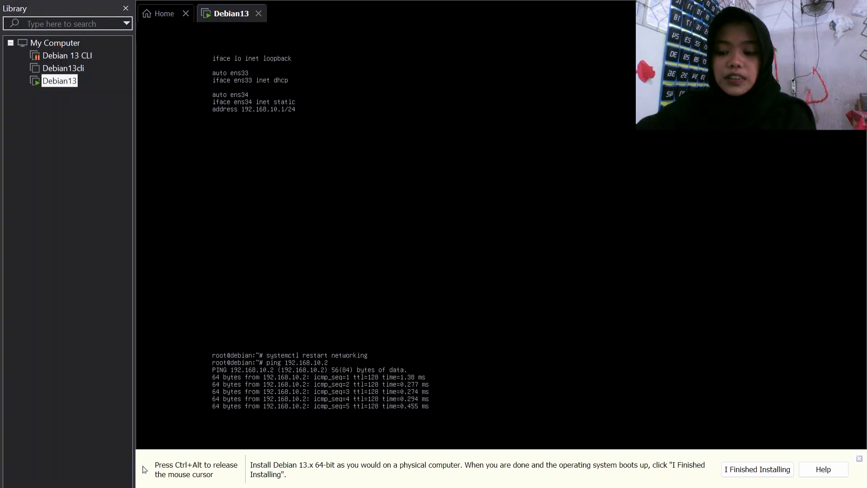
key(ctrl+c)
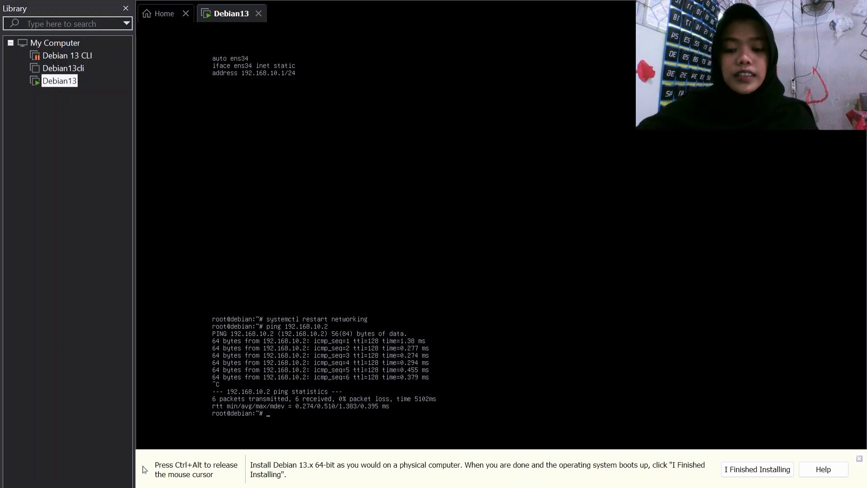
Step: Ping google.com from the VM, stopping after 5 of 5 replies, then release input to the host
text(ping)
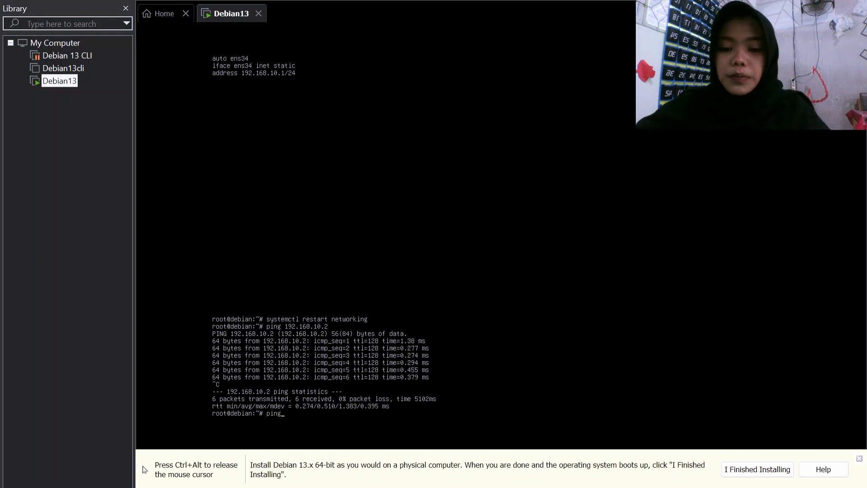
text( goog)
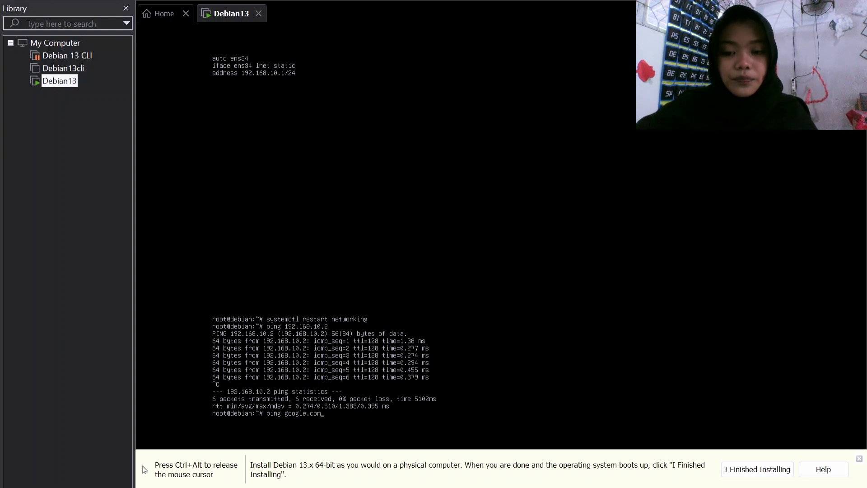
text(le.com)
key(Return)
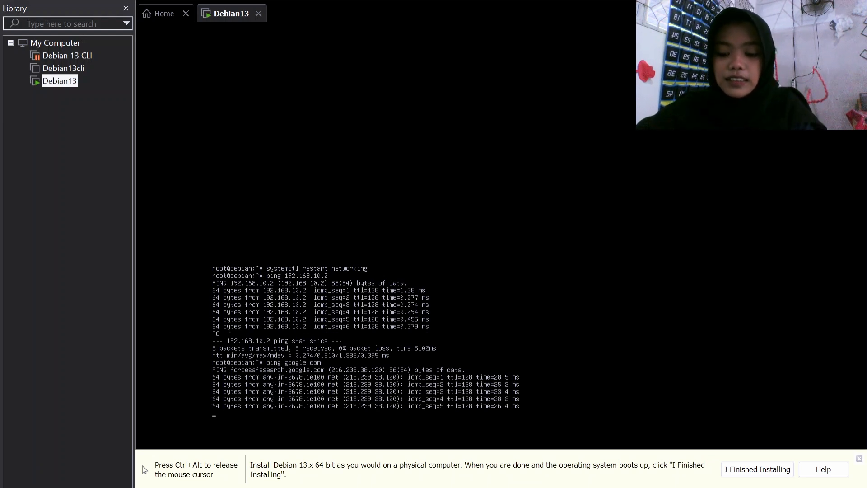
key(ctrl+c)
key(ctrl+alt)
click(294, 425)
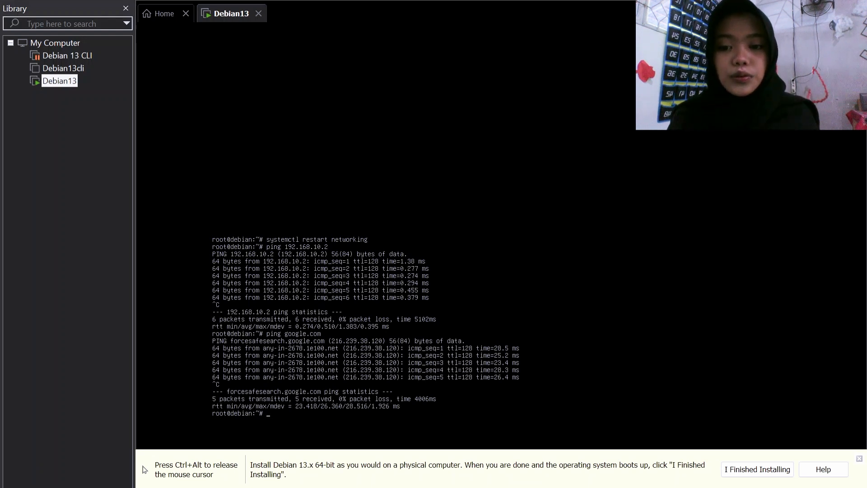
key(ctrl+alt)
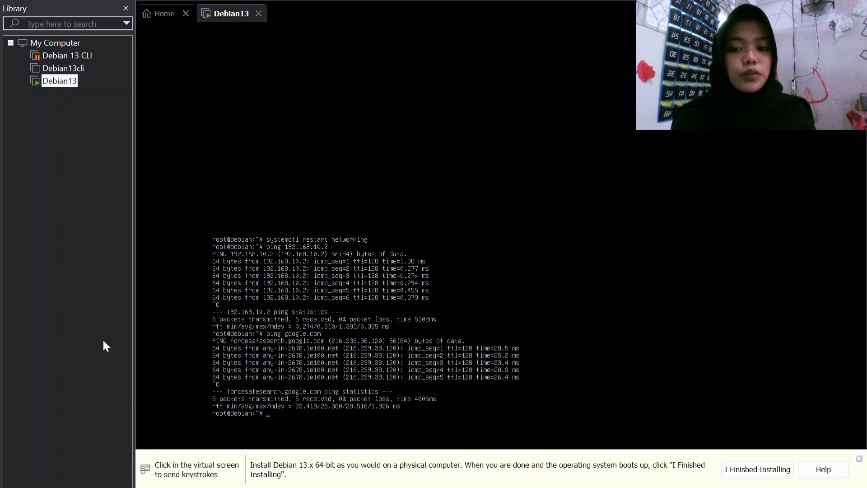